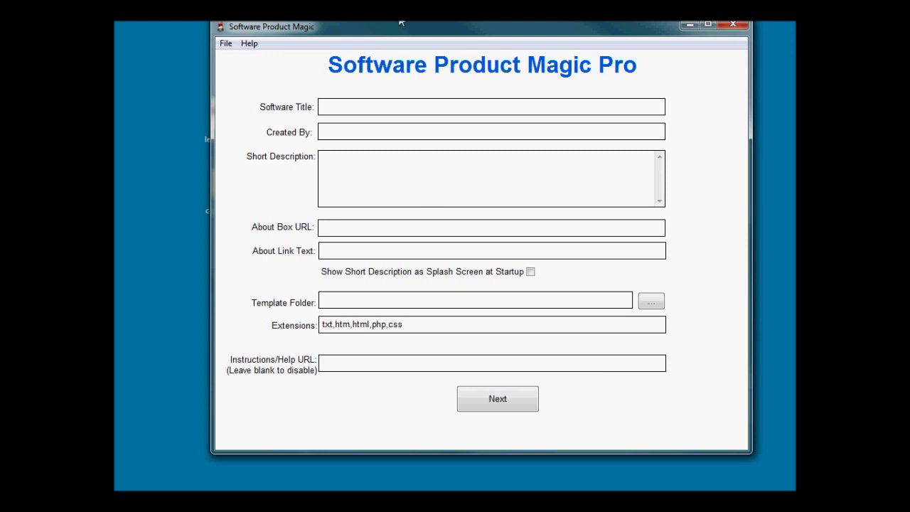
Step: Set the software title to "My Software Name" and enter the creator's full name
{"action": "left_click", "coordinate": [376, 105]}
{"action": "type", "text": "My Software Name"}
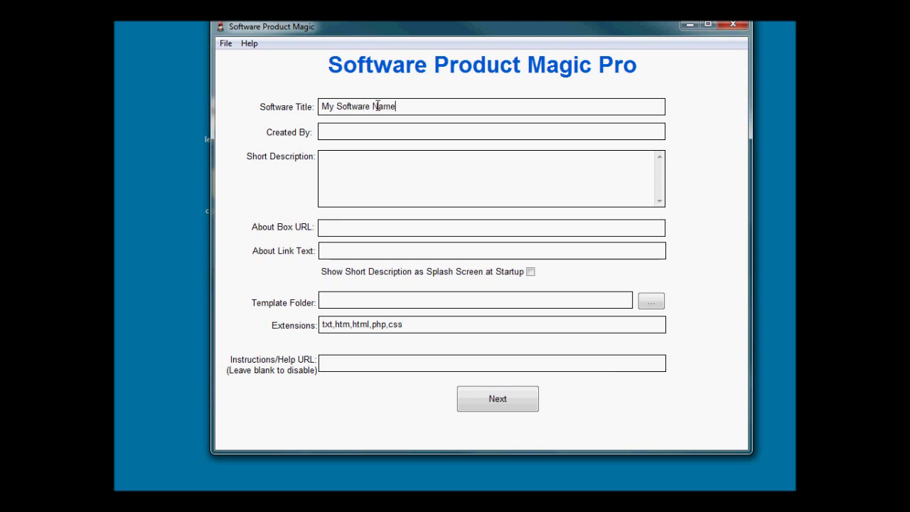
{"action": "key", "text": "Tab"}
{"action": "type", "text": "Andy Bro"}
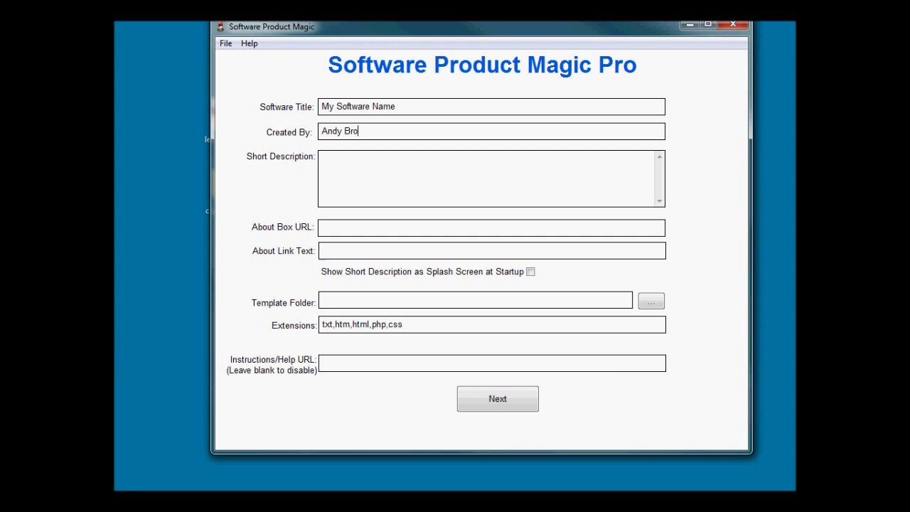
{"action": "type", "text": "cklehurst"}
Step: Enter the short description "This software lets you do x y and z."
{"action": "type", "text": "This sof"}
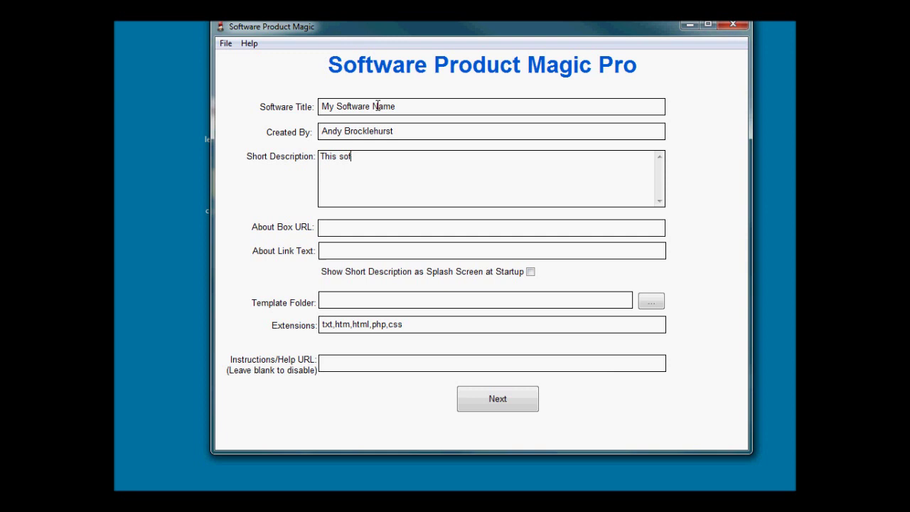
{"action": "type", "text": "tware lets you do x y and "}
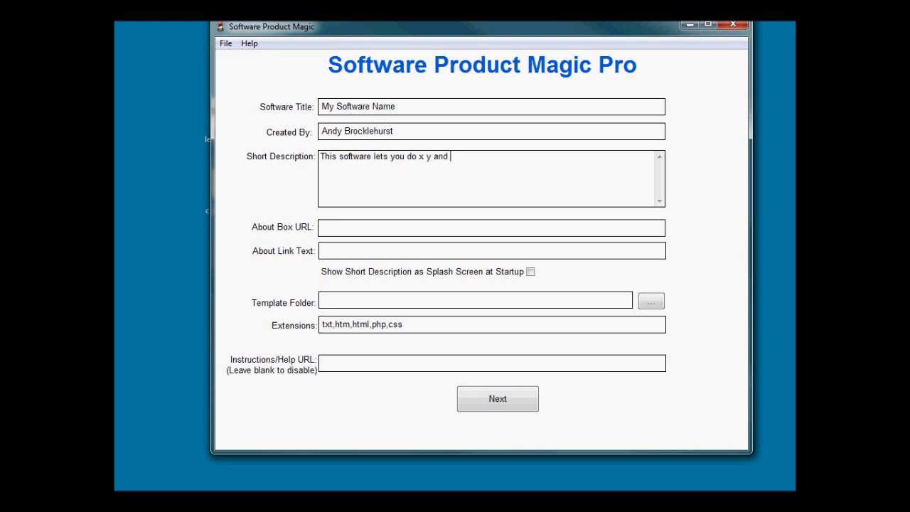
{"action": "type", "text": "z."}
{"action": "key", "text": "Tab"}
{"action": "type", "text": "http://www.netodex.com"}
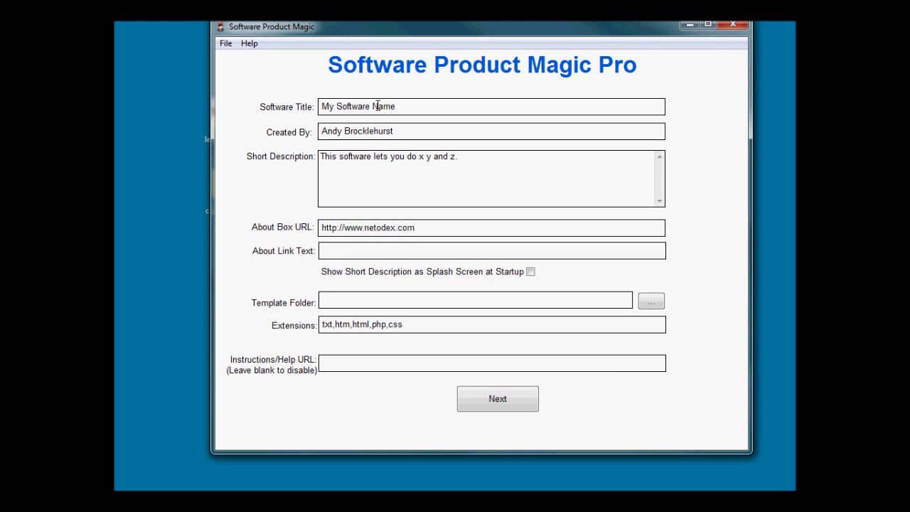
{"action": "key", "text": "Tab"}
{"action": "type", "text": "Vis"}
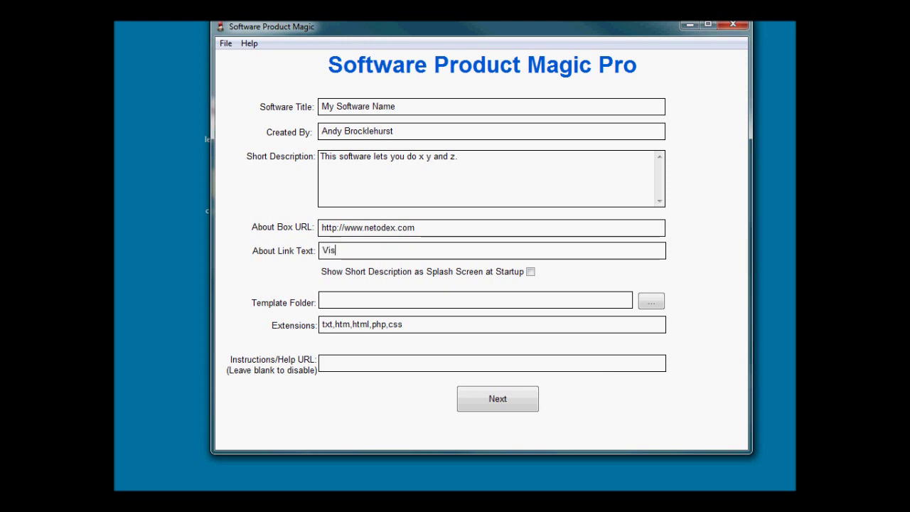
{"action": "type", "text": "it Us"}
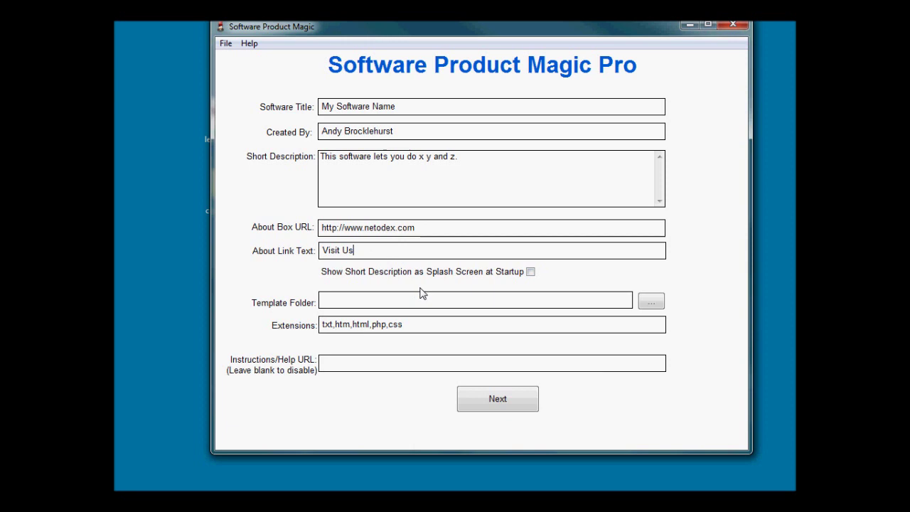
{"action": "left_click", "coordinate": [530, 272]}
{"action": "left_click", "coordinate": [395, 302]}
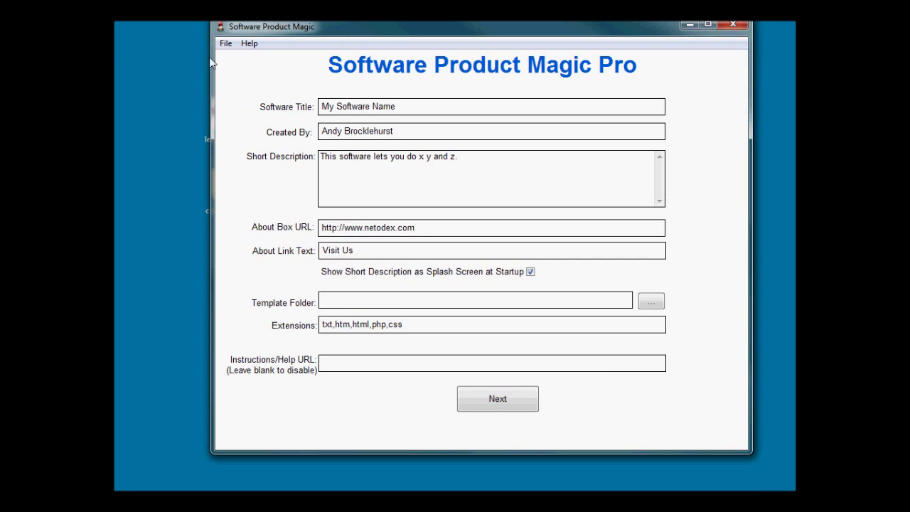
Step: Examine the files inside the countdowngenerator folder on the desktop to see which file types the template uses
{"action": "left_click_drag", "start_coordinate": [272, 32], "coordinate": [327, 43]}
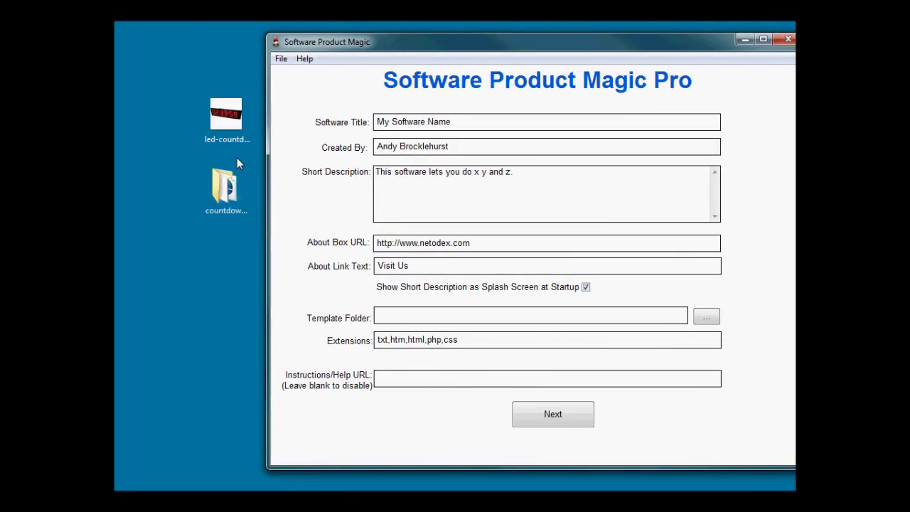
{"action": "left_click", "coordinate": [217, 195]}
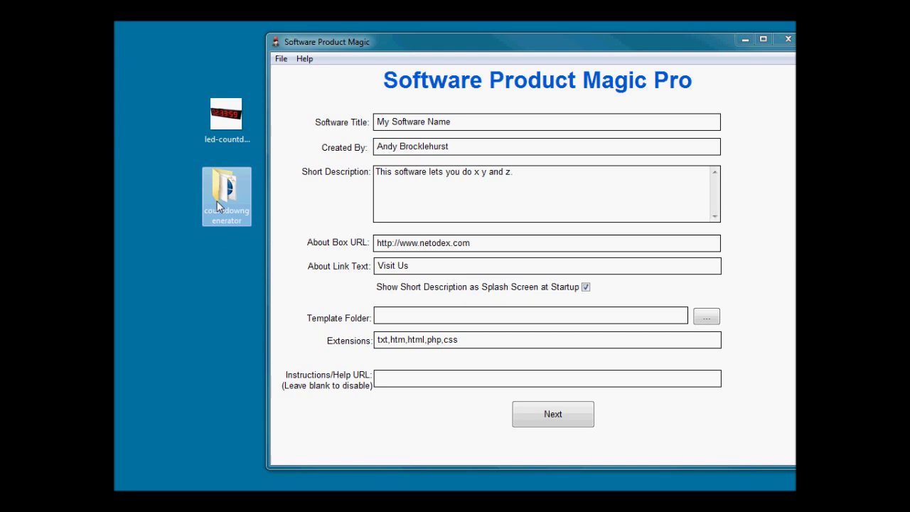
{"action": "double_click", "coordinate": [218, 206]}
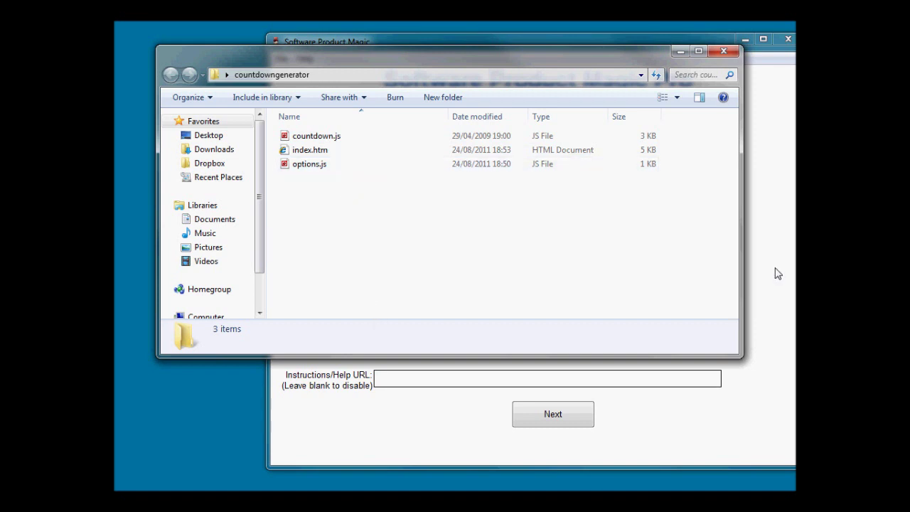
{"action": "left_click", "coordinate": [312, 153]}
{"action": "left_click", "coordinate": [319, 165]}
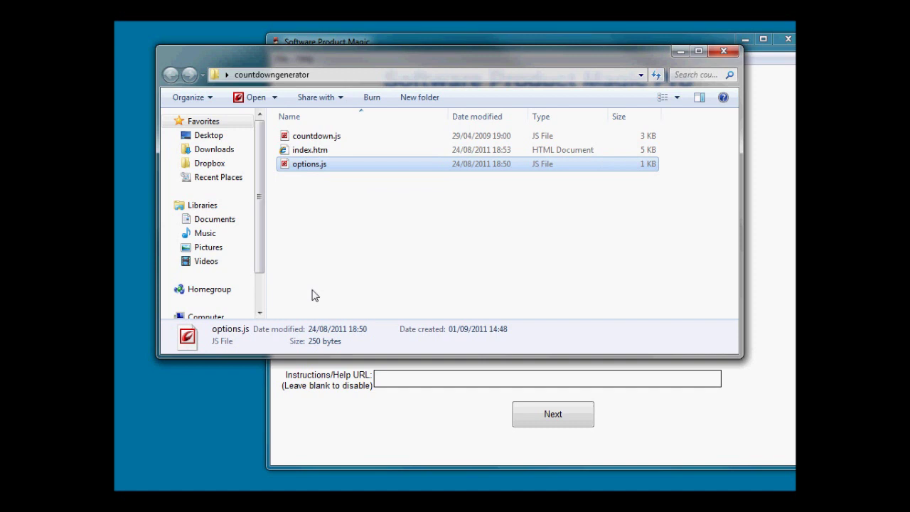
{"action": "left_click", "coordinate": [318, 138]}
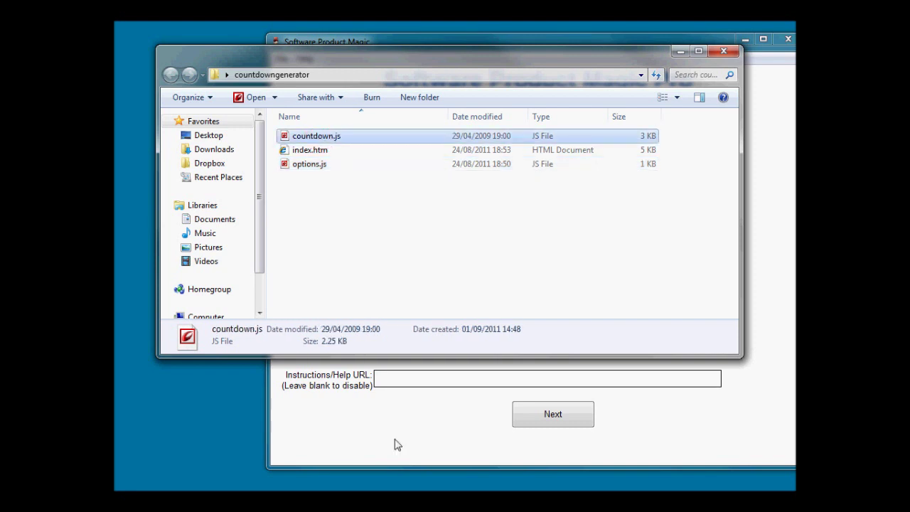
{"action": "left_click", "coordinate": [383, 273]}
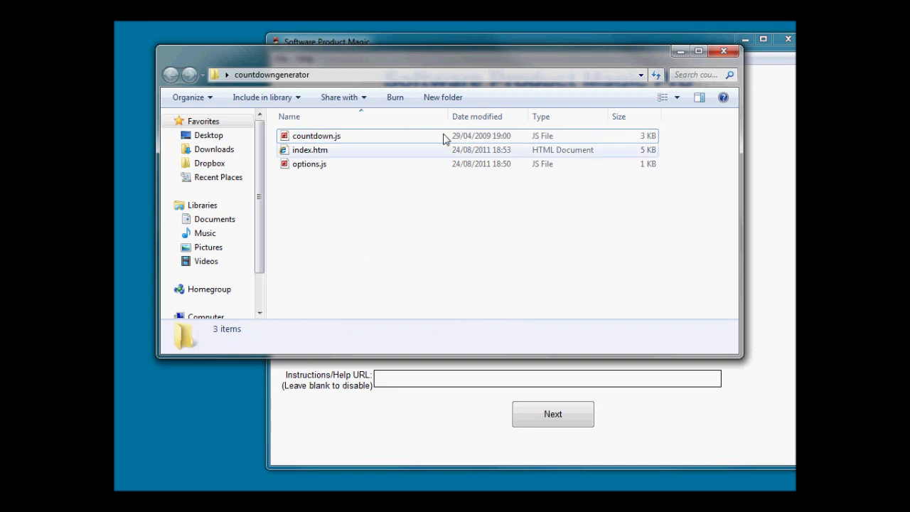
{"action": "left_click", "coordinate": [680, 51]}
Step: Choose the desktop's countdowngenerator folder as the template folder
{"action": "left_click", "coordinate": [703, 319]}
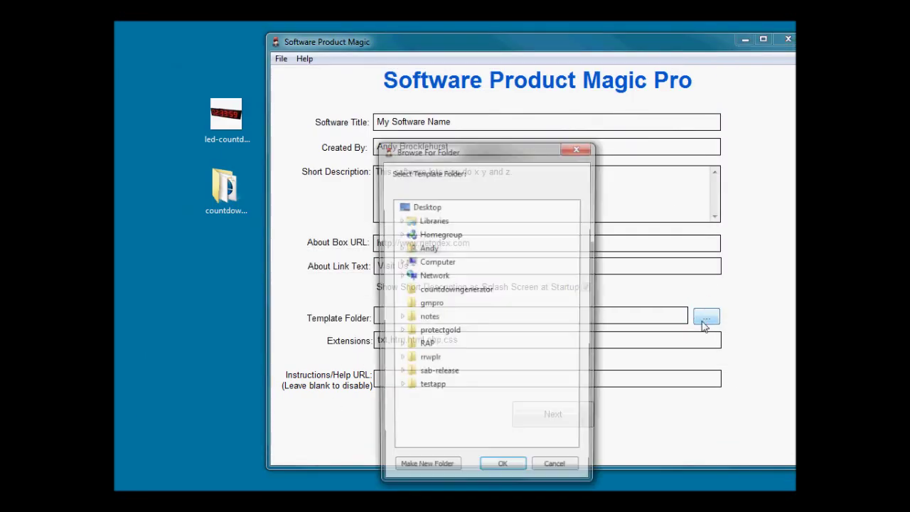
{"action": "left_click", "coordinate": [423, 289]}
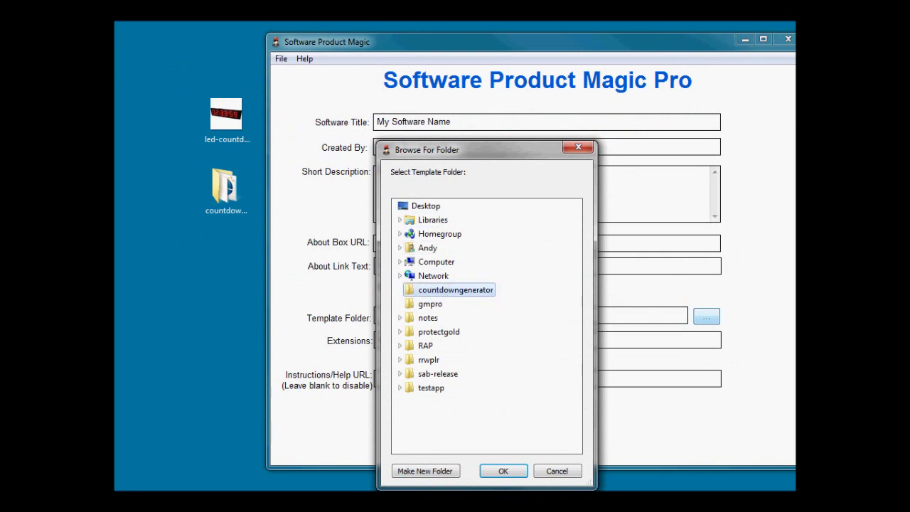
{"action": "left_click", "coordinate": [511, 472]}
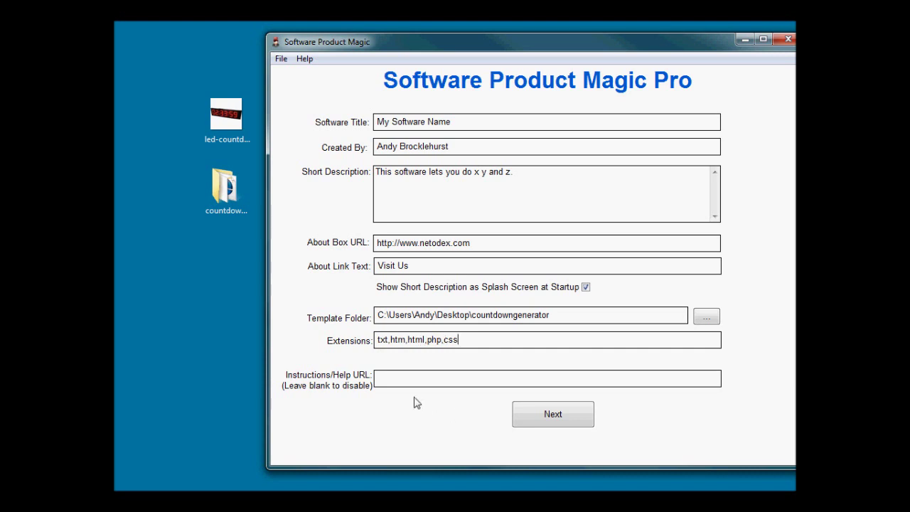
Step: Add js to the template extensions and remove php, so the list reads txt,htm,html,css,js
{"action": "type", "text": ",js"}
{"action": "key", "text": "Left"}
{"action": "key", "text": "Left"}
{"action": "key", "text": "Left"}
{"action": "key", "text": "Left"}
{"action": "key", "text": "Left"}
{"action": "key", "text": "Left"}
{"action": "key", "text": "Delete"}
{"action": "key", "text": "Delete"}
{"action": "key", "text": "Delete"}
{"action": "key", "text": "Delete"}
{"action": "type", "text": ","}
Step: Leave the help URL blank, scan the template files for program tags, and recheck the product details
{"action": "left_click", "coordinate": [417, 377]}
{"action": "left_click", "coordinate": [555, 419]}
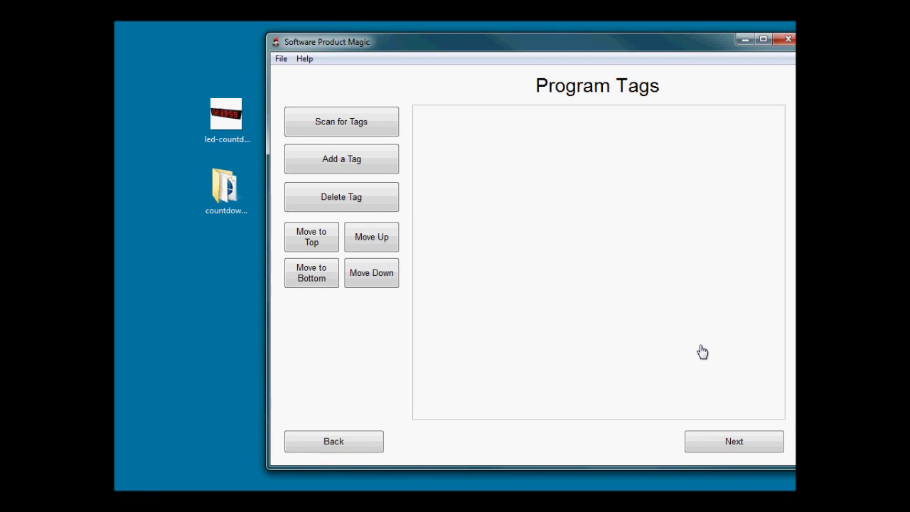
{"action": "left_click", "coordinate": [336, 135]}
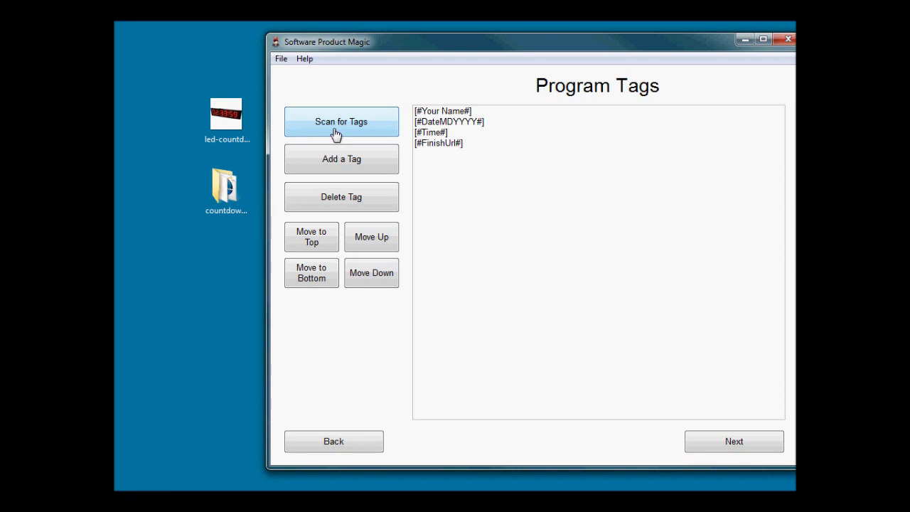
{"action": "left_click", "coordinate": [344, 445]}
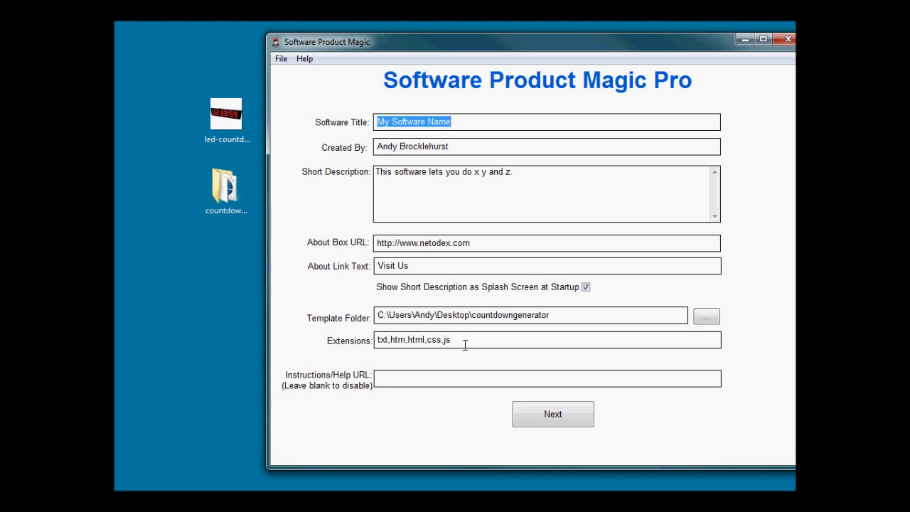
{"action": "left_click", "coordinate": [572, 416]}
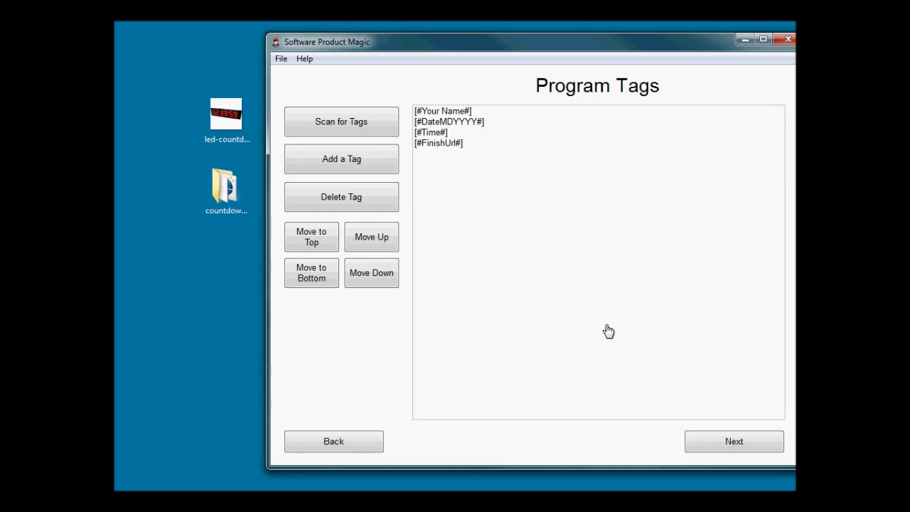
Step: Move the [#DateMDYYYY#] tag down one place in the tag list and back up again
{"action": "left_click", "coordinate": [462, 123]}
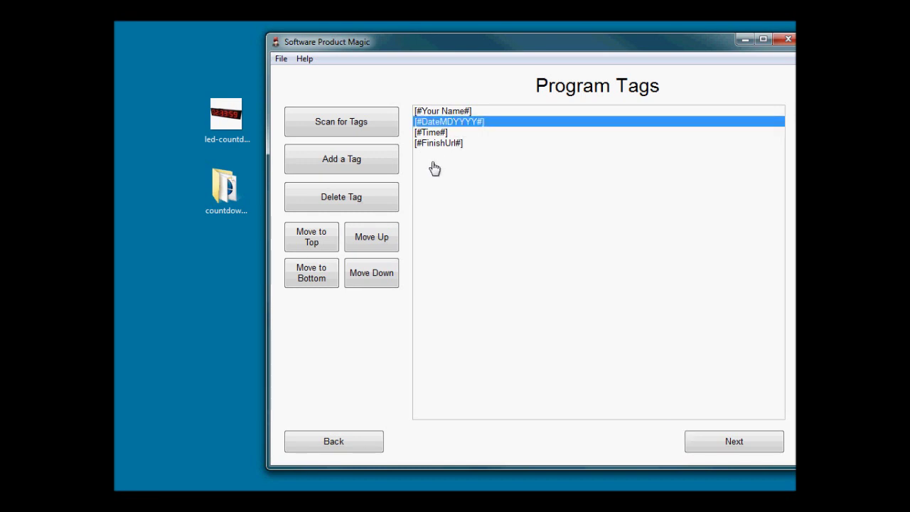
{"action": "left_click", "coordinate": [384, 276]}
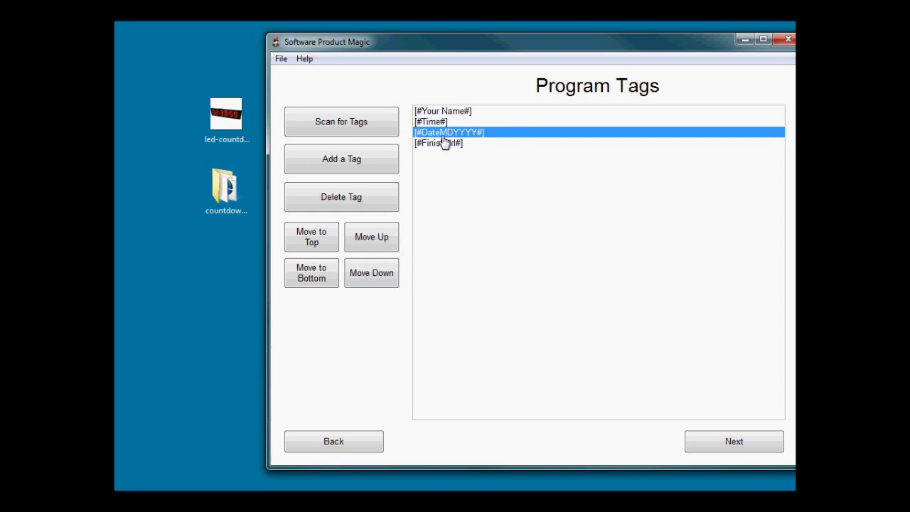
{"action": "left_click", "coordinate": [374, 239]}
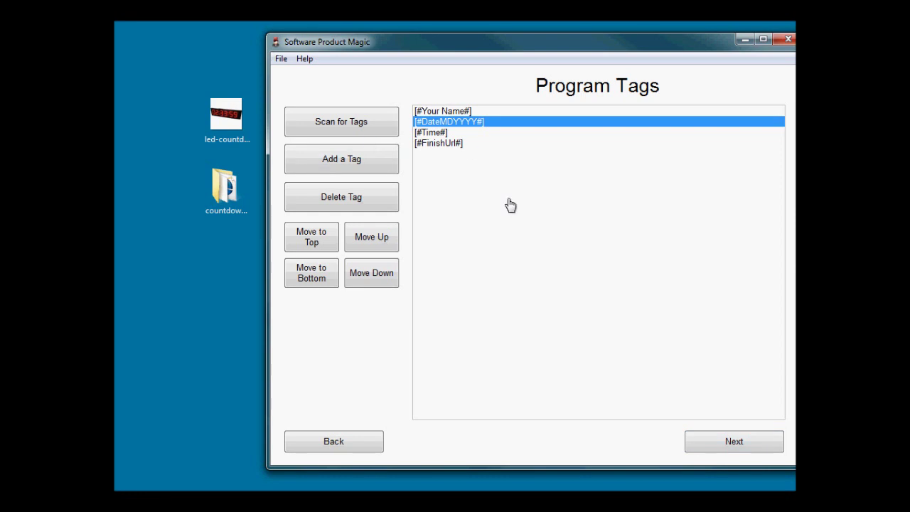
Step: Move the [#Your Name#] tag to the end of the tag list and continue to the individual tag settings
{"action": "left_click", "coordinate": [457, 112]}
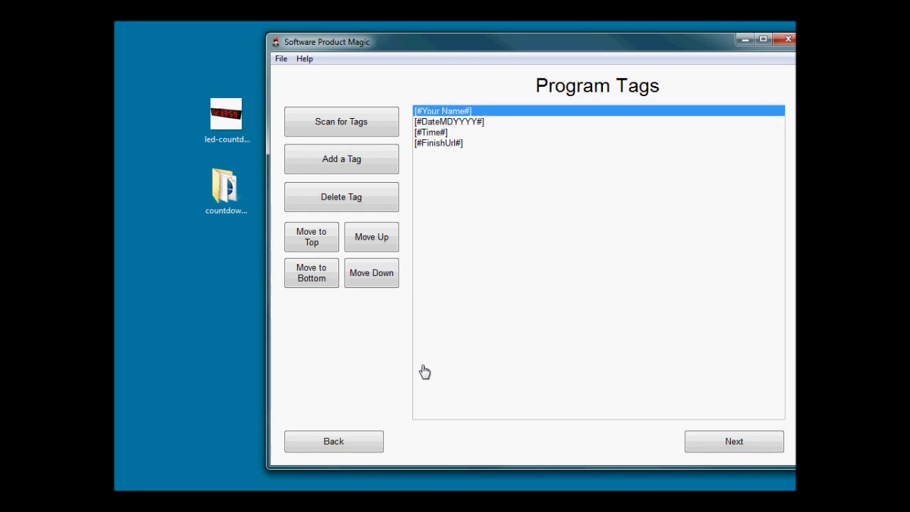
{"action": "left_click", "coordinate": [307, 287]}
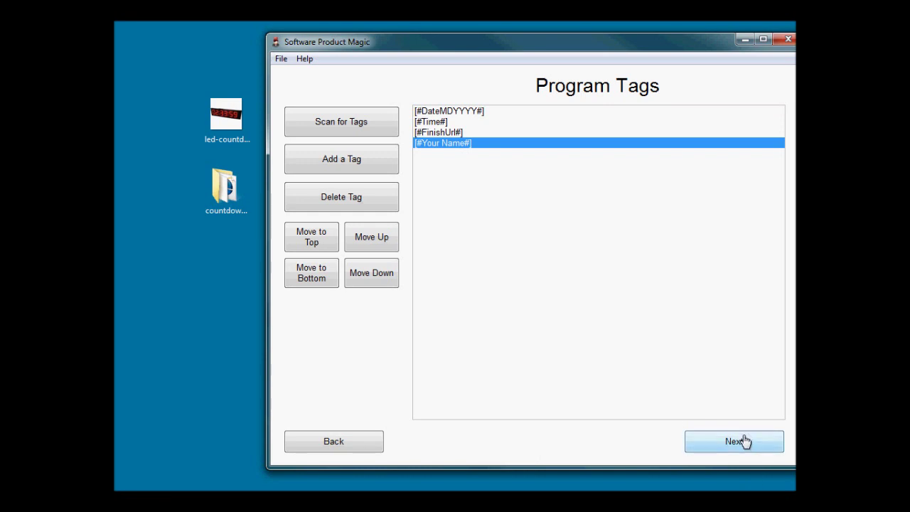
{"action": "left_click", "coordinate": [743, 441]}
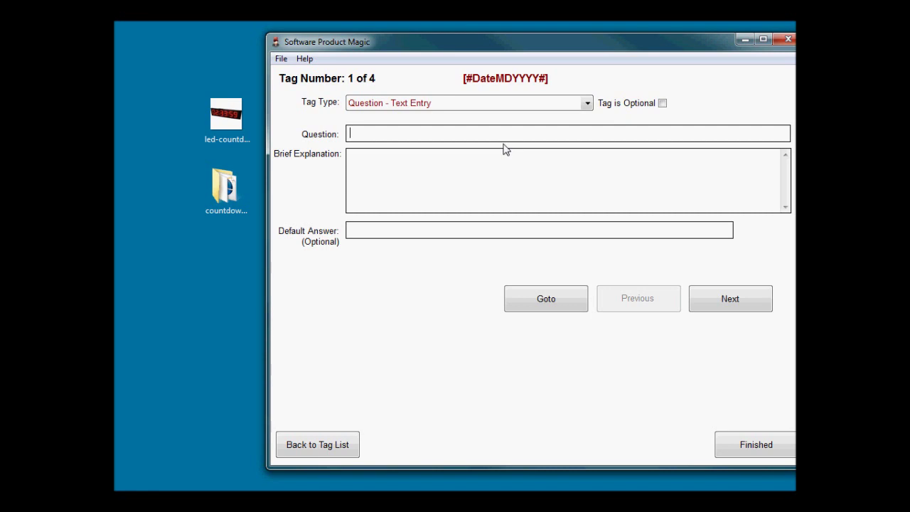
Step: Review the available tag types and the question field for the [#DateMDYYYY#] tag
{"action": "left_click", "coordinate": [519, 103]}
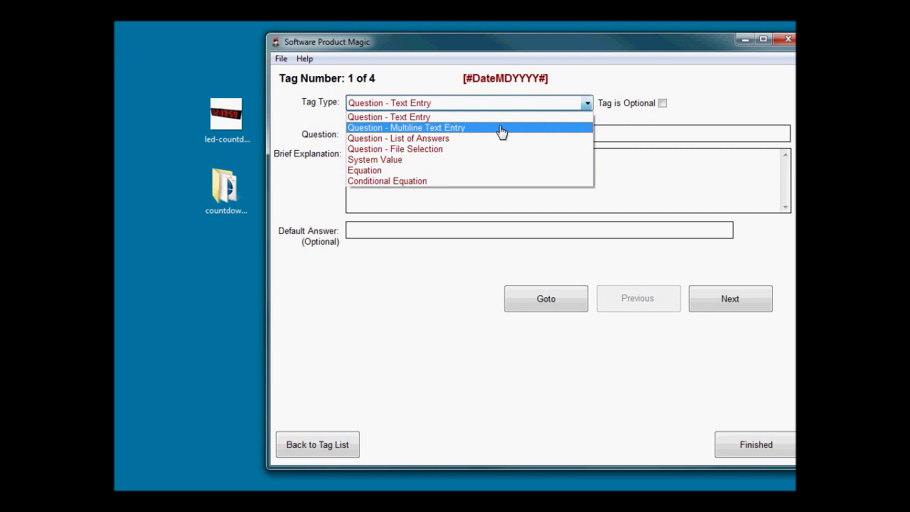
{"action": "left_click", "coordinate": [661, 134]}
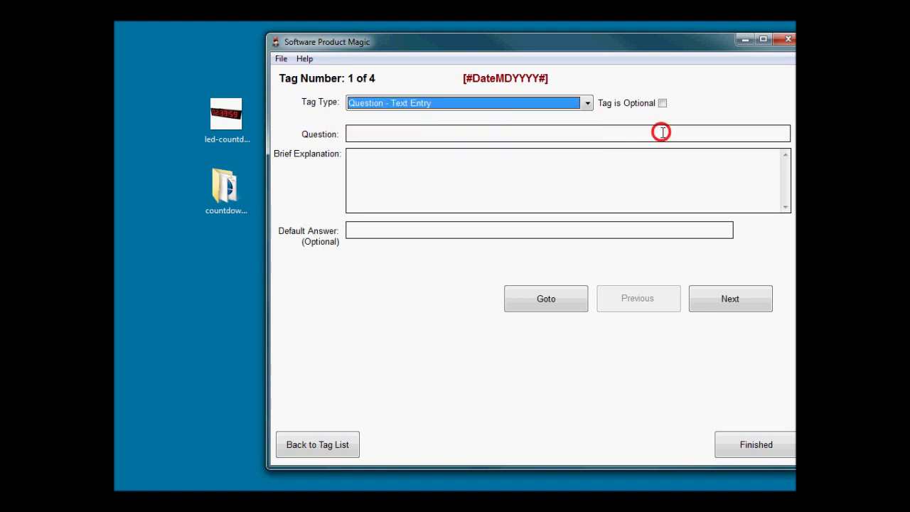
{"action": "left_click", "coordinate": [367, 133]}
{"action": "left_click", "coordinate": [744, 133]}
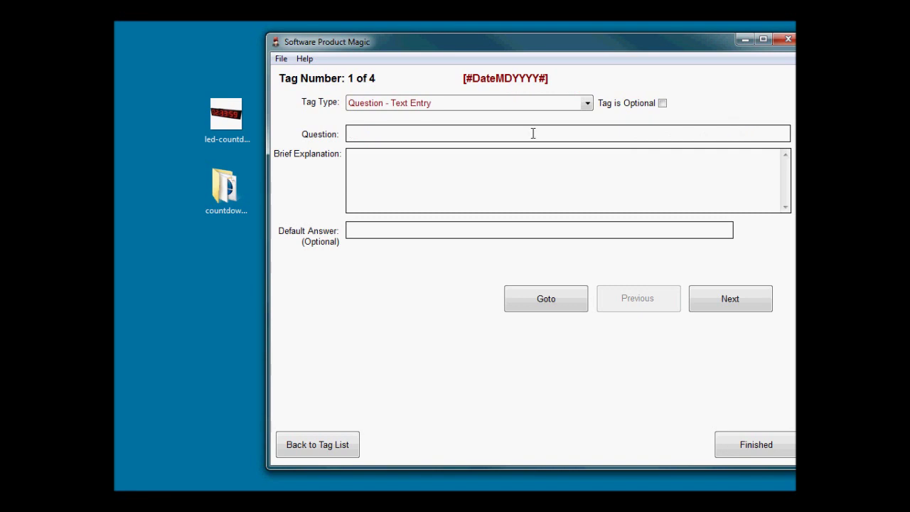
Step: Try out multi-line filler text in the tag's brief explanation and erase it
{"action": "left_click", "coordinate": [401, 174]}
{"action": "key", "text": "Return"}
{"action": "key", "text": "Return"}
{"action": "key", "text": "Return"}
{"action": "key", "text": "Return"}
{"action": "type", "text": "kkjkk"}
{"action": "key", "text": "Return"}
{"action": "key", "text": "Return"}
{"action": "key", "text": "Return"}
{"action": "key", "text": "Return"}
{"action": "type", "text": "kk"}
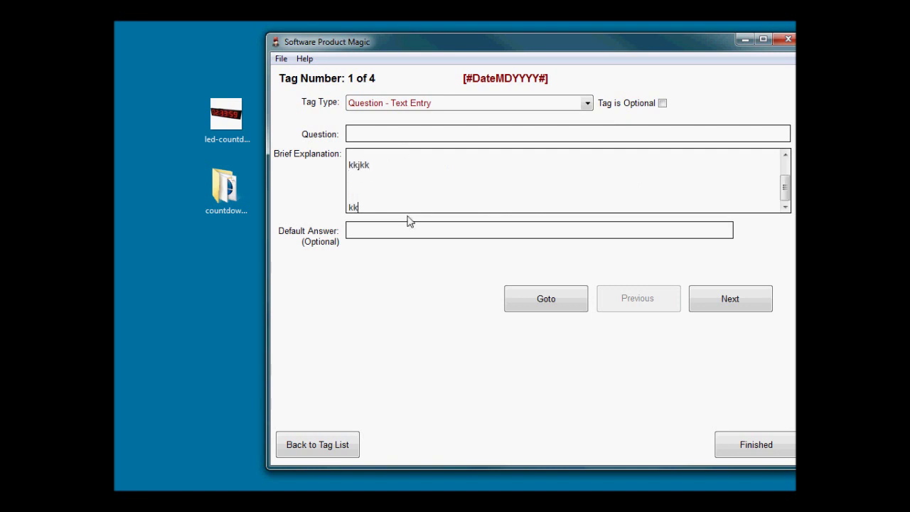
{"action": "key", "text": "BackSpace"}
{"action": "key", "text": "BackSpace"}
{"action": "key", "text": "BackSpace"}
{"action": "key", "text": "BackSpace"}
{"action": "key", "text": "BackSpace"}
{"action": "key", "text": "BackSpace"}
{"action": "key", "text": "BackSpace"}
{"action": "key", "text": "BackSpace"}
{"action": "key", "text": "BackSpace"}
{"action": "key", "text": "BackSpace"}
{"action": "key", "text": "BackSpace"}
{"action": "key", "text": "BackSpace"}
{"action": "key", "text": "BackSpace"}
{"action": "key", "text": "BackSpace"}
{"action": "key", "text": "BackSpace"}
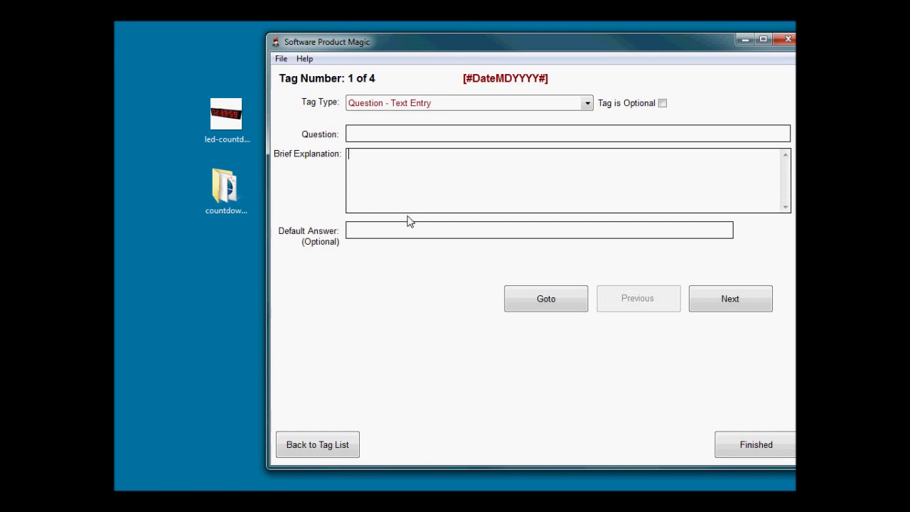
Step: Make the tag a list-of-answers question "Male or Female?", explained as "Choose your sex from the list.", with choices male,female
{"action": "left_click", "coordinate": [447, 106]}
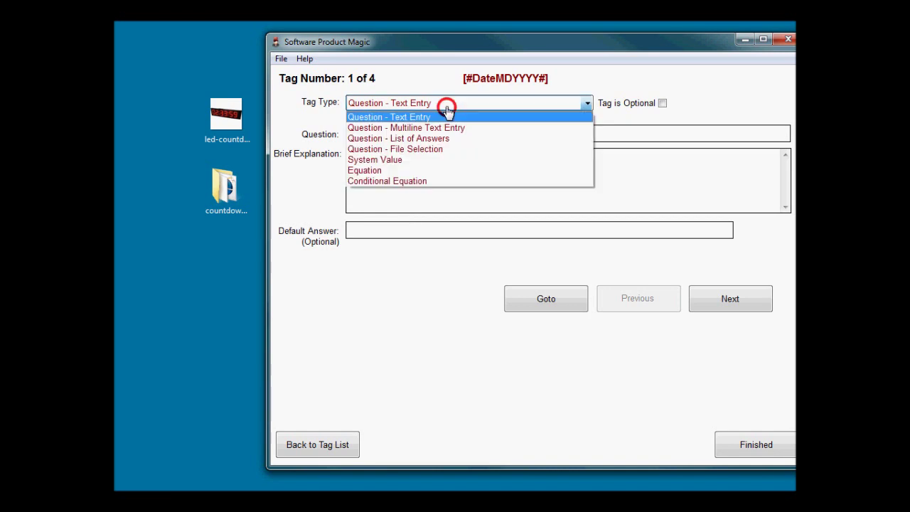
{"action": "left_click", "coordinate": [426, 139]}
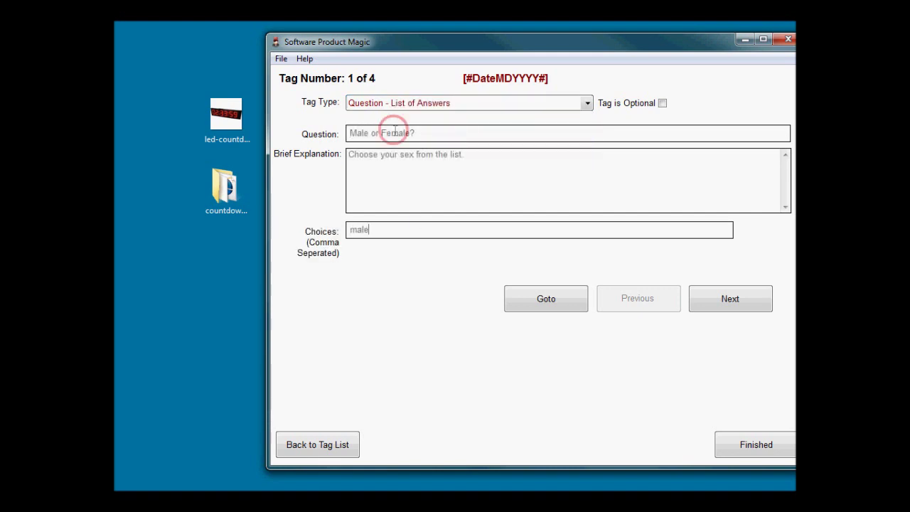
{"action": "type", "text": ",female"}
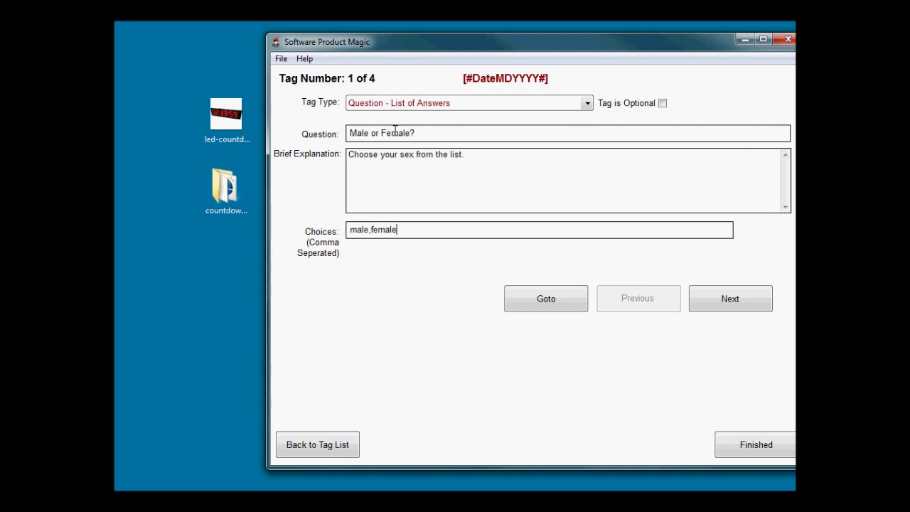
Step: Review the tag types for [#DateMDYYYY#], try System Value, and look through its available system variables
{"action": "left_click", "coordinate": [539, 103]}
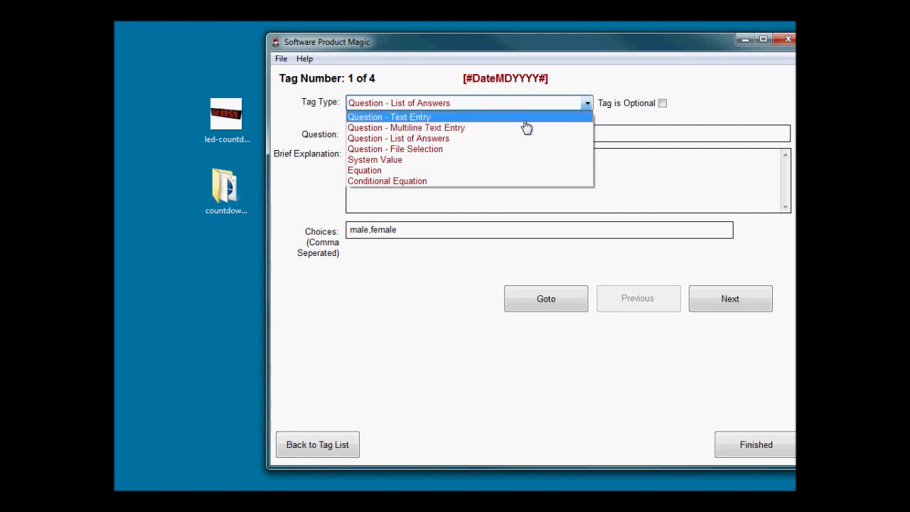
{"action": "left_click", "coordinate": [406, 230]}
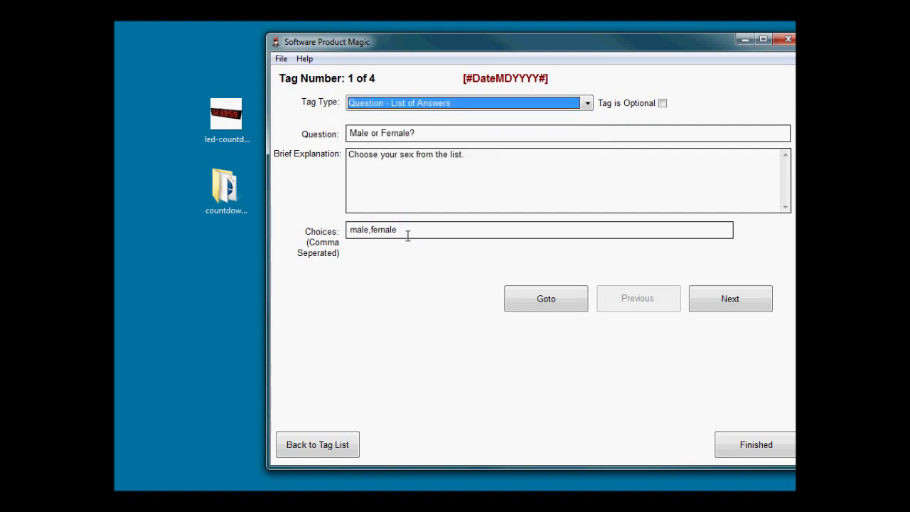
{"action": "left_click", "coordinate": [558, 105]}
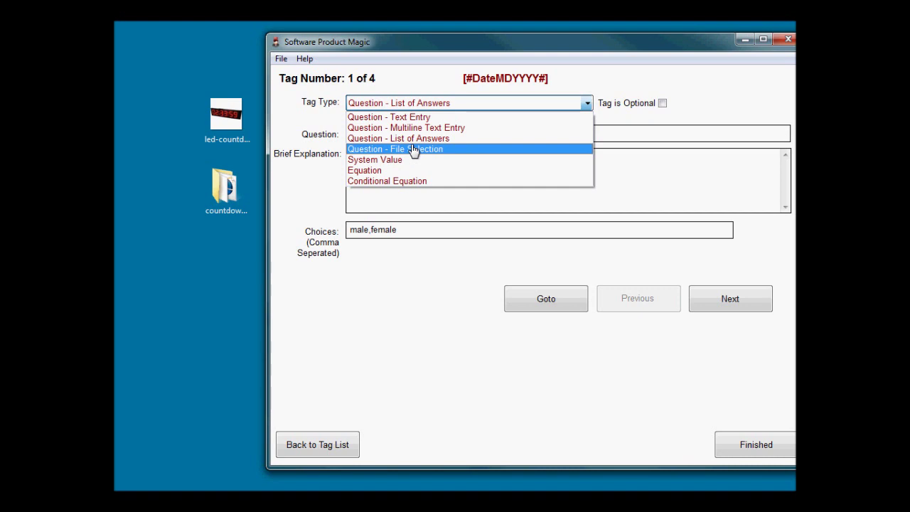
{"action": "left_click", "coordinate": [419, 163]}
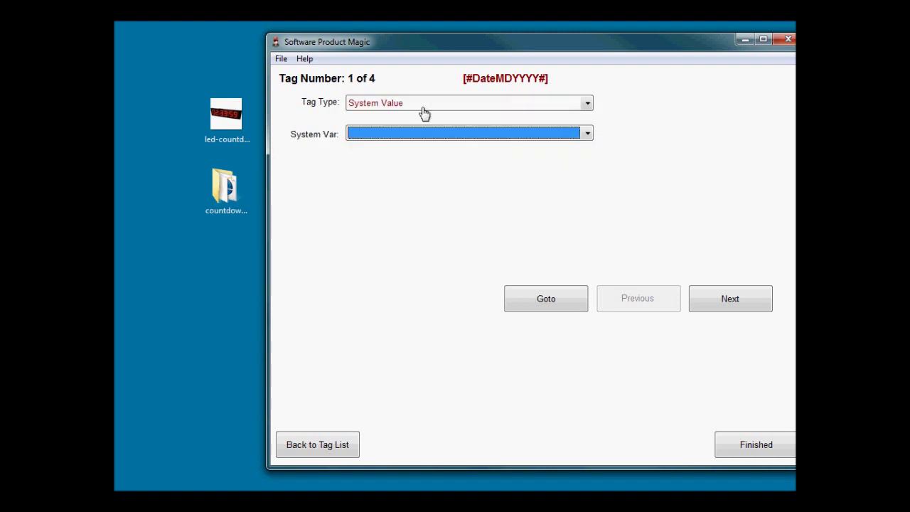
{"action": "left_click", "coordinate": [588, 134]}
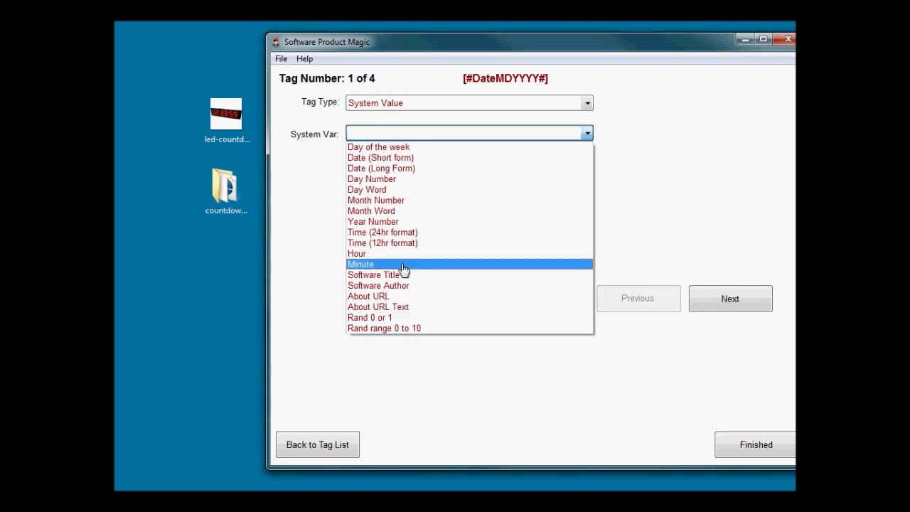
{"action": "left_click", "coordinate": [696, 125]}
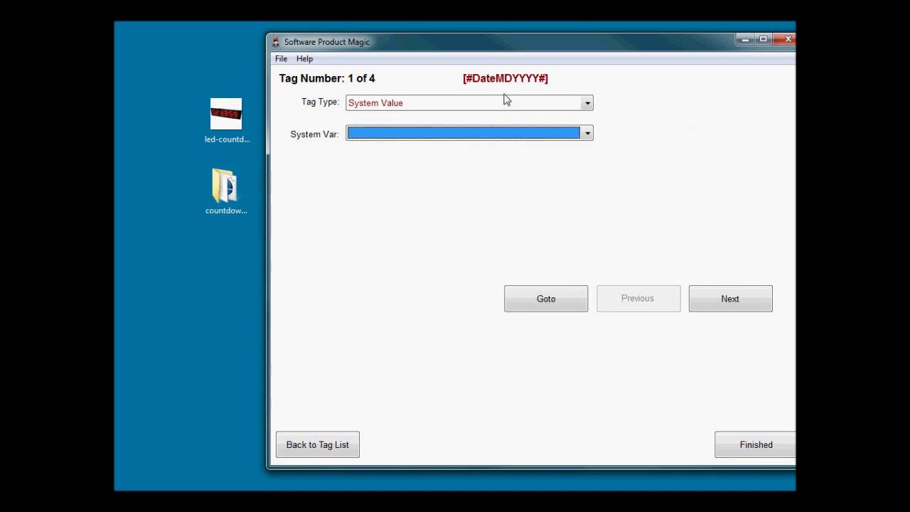
Step: Set the [#DateMDYYYY#] tag type to Question - Text Entry and go to its empty question field
{"action": "left_click", "coordinate": [571, 107]}
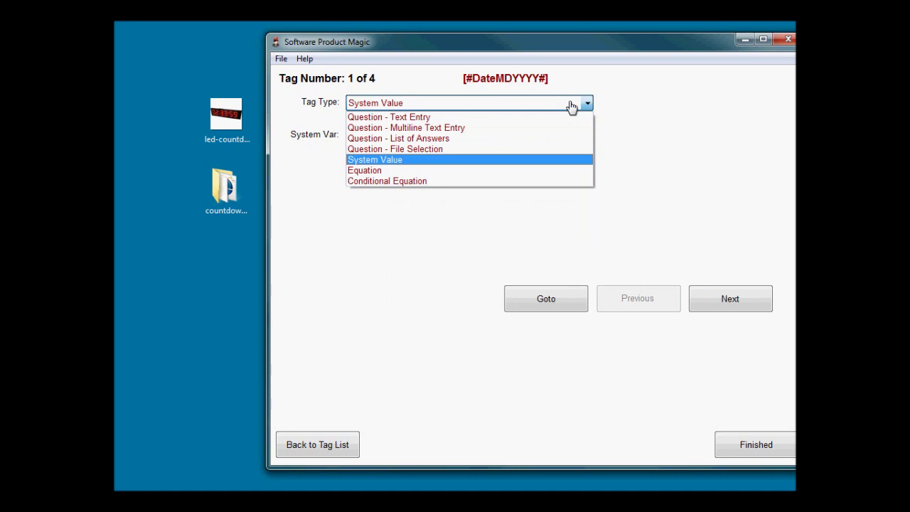
{"action": "left_click", "coordinate": [425, 119]}
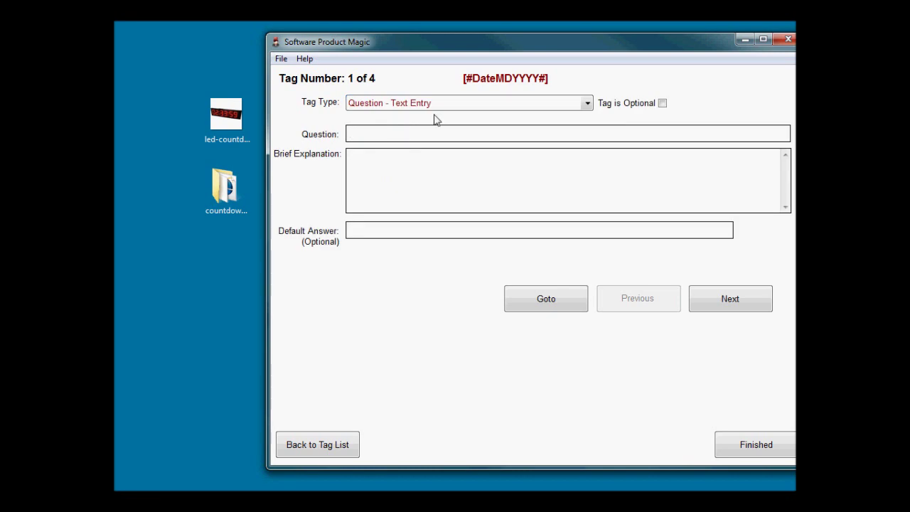
{"action": "left_click", "coordinate": [458, 104]}
{"action": "left_click", "coordinate": [459, 118]}
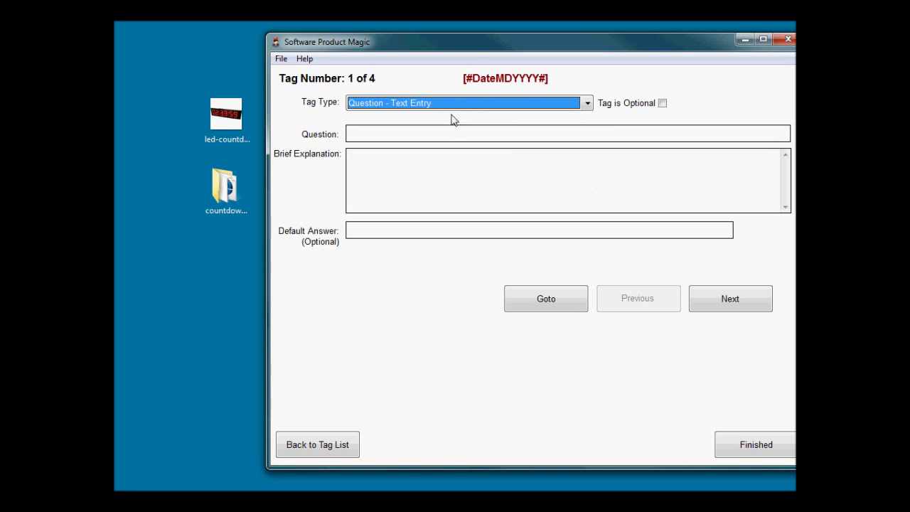
{"action": "left_click", "coordinate": [440, 133]}
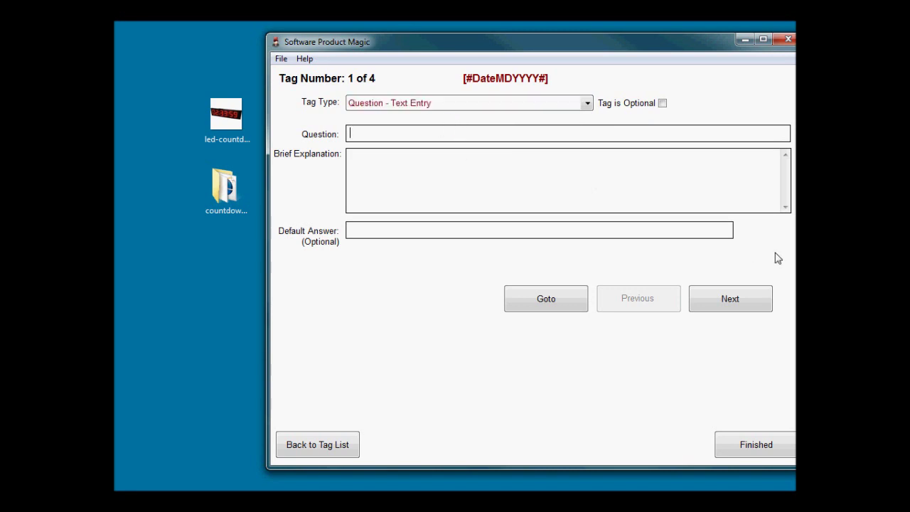
Step: Advance to the [#Time#] tag and finish the tag definitions to reach the build options
{"action": "left_click", "coordinate": [747, 298]}
{"action": "left_click", "coordinate": [759, 445]}
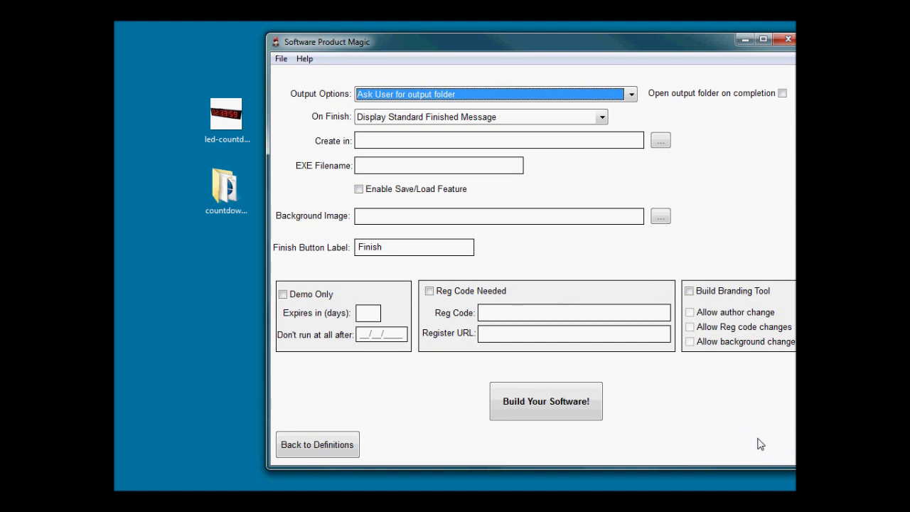
{"action": "left_click", "coordinate": [349, 445]}
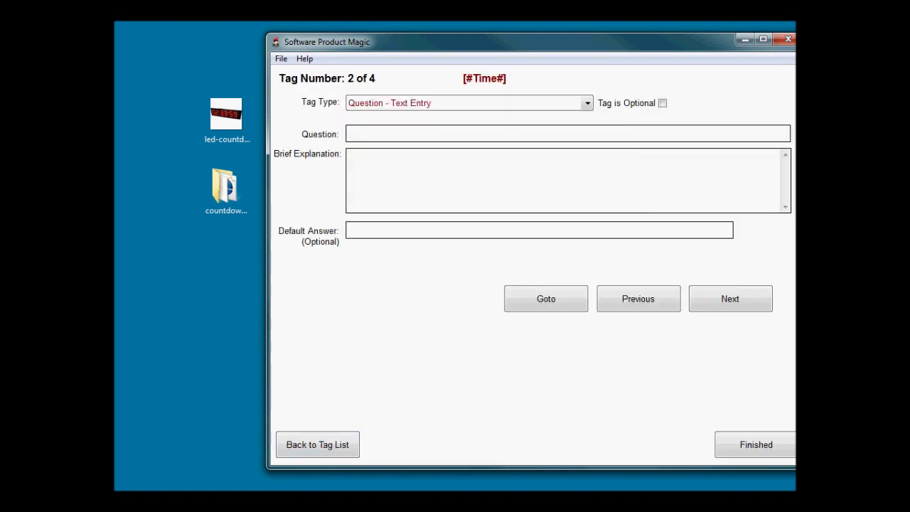
{"action": "left_click", "coordinate": [754, 449]}
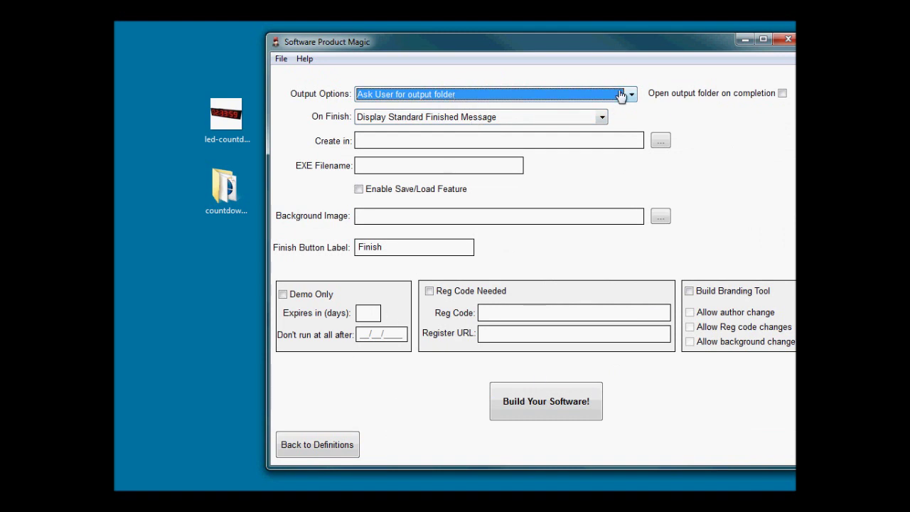
Step: Review the output options, trying Output in Documents\ProgramName and Output Files in the Windows Temp Folder
{"action": "left_click", "coordinate": [480, 97]}
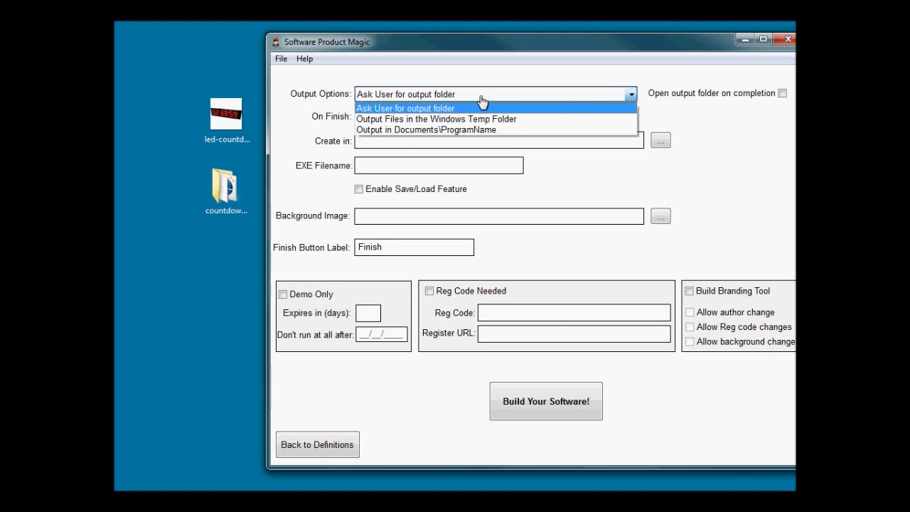
{"action": "left_click", "coordinate": [447, 108]}
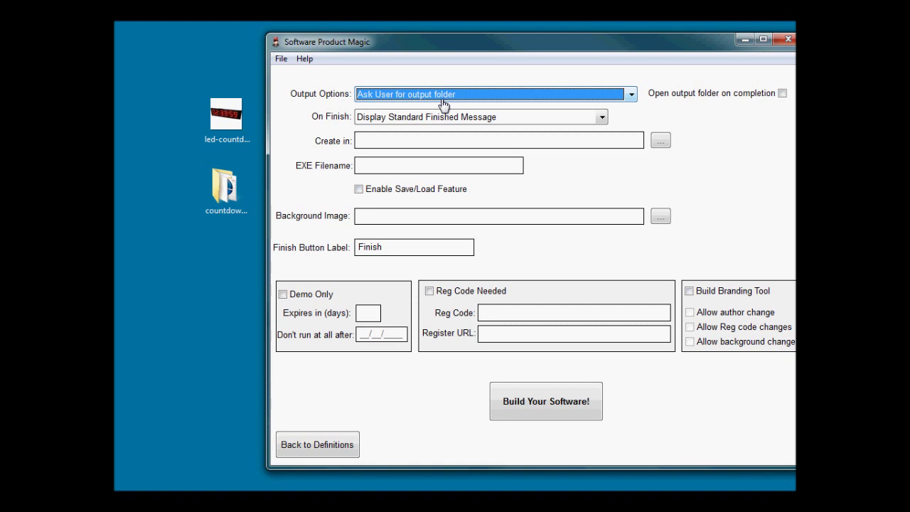
{"action": "left_click", "coordinate": [443, 104]}
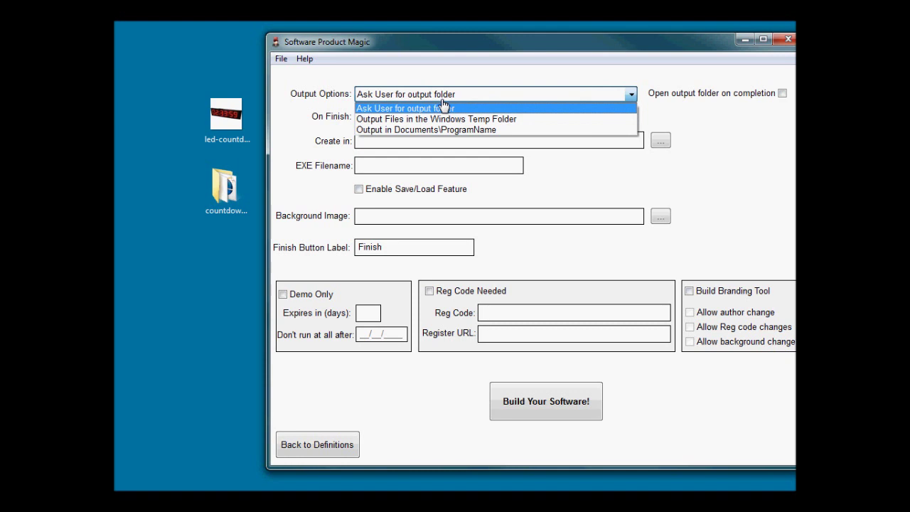
{"action": "left_click", "coordinate": [443, 105]}
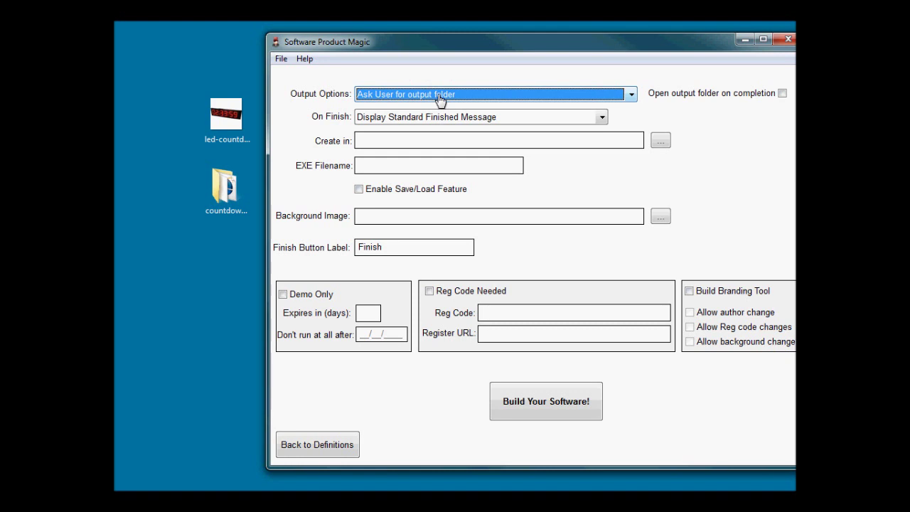
{"action": "left_click", "coordinate": [440, 98]}
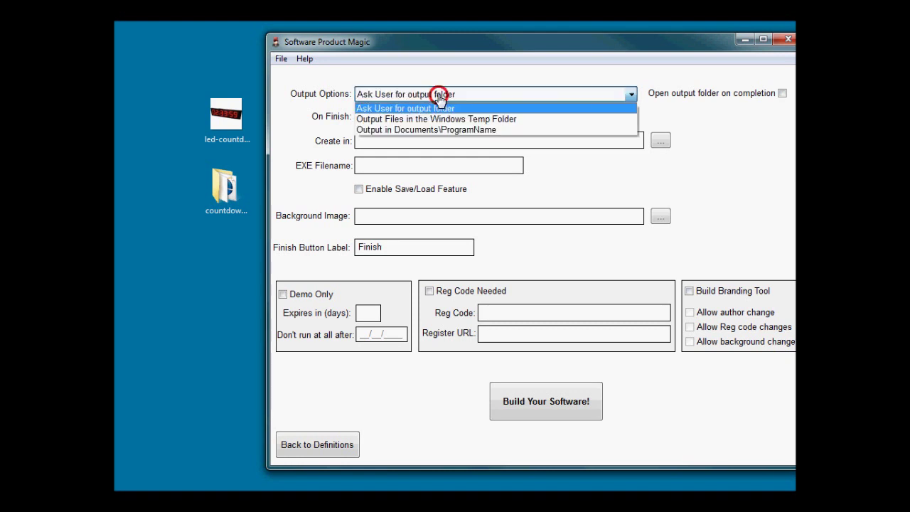
{"action": "left_click", "coordinate": [455, 132]}
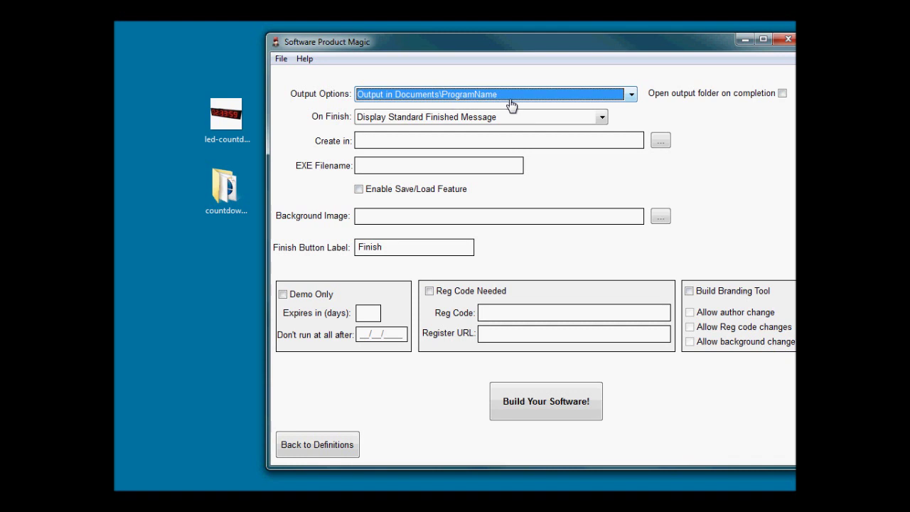
{"action": "left_click", "coordinate": [554, 97]}
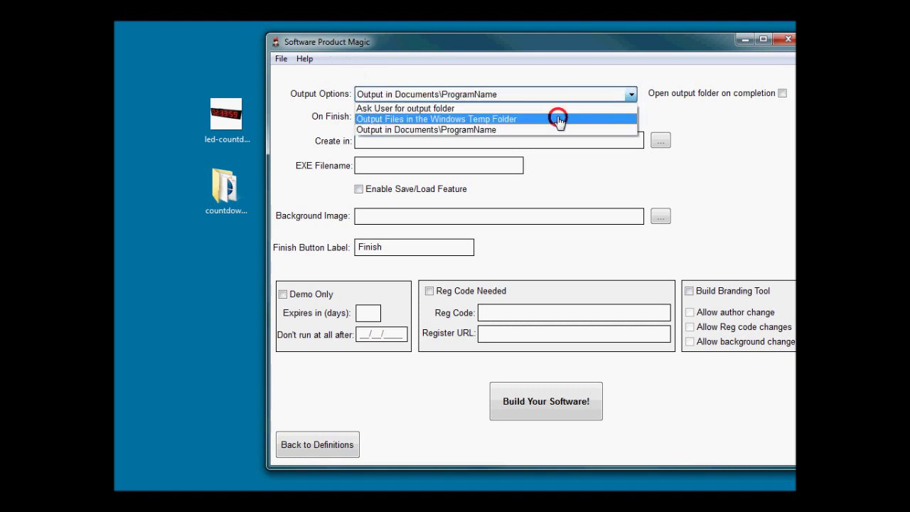
{"action": "left_click", "coordinate": [559, 118]}
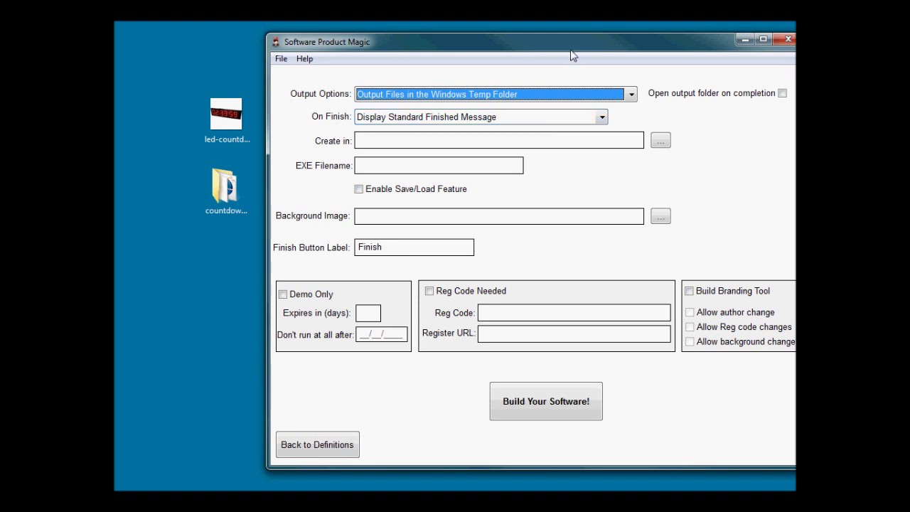
Step: Move the window fully into view and set the finish action to Display a File
{"action": "left_click_drag", "start_coordinate": [568, 49], "coordinate": [510, 50]}
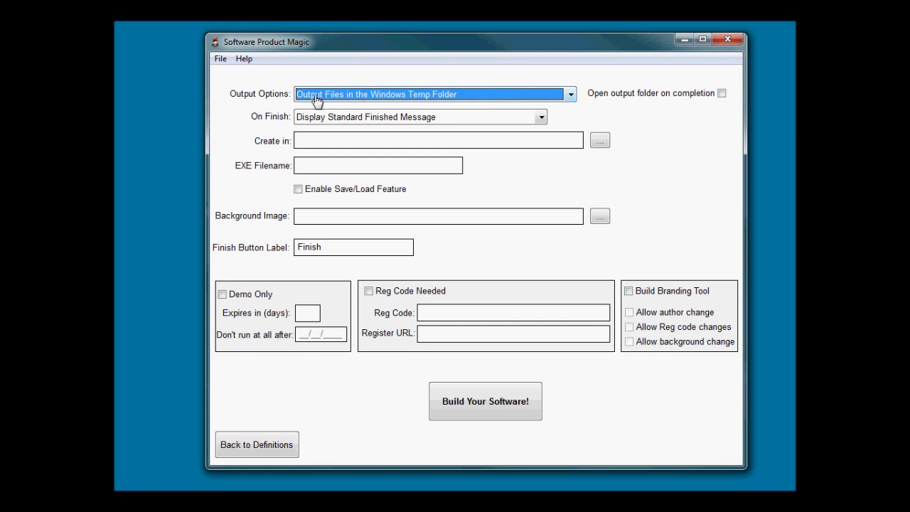
{"action": "left_click", "coordinate": [471, 118]}
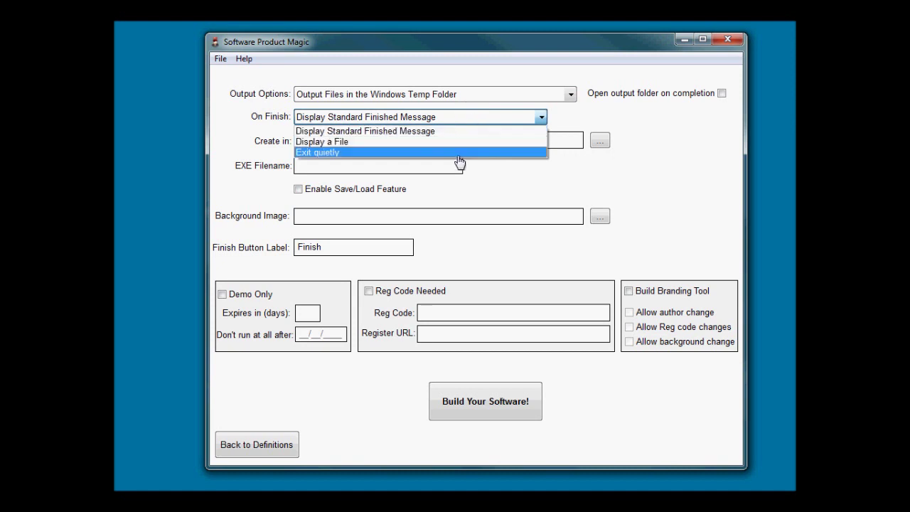
{"action": "left_click", "coordinate": [338, 144]}
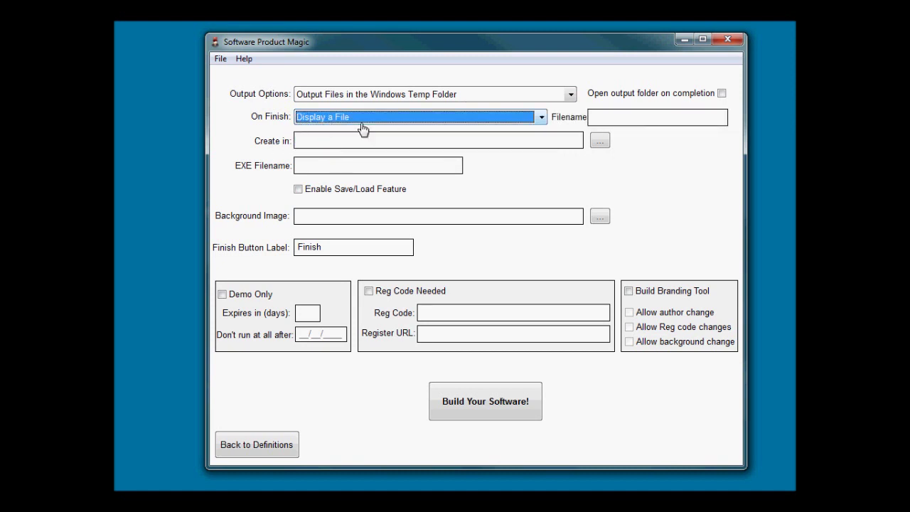
{"action": "left_click", "coordinate": [632, 117]}
Step: Set the output to Ask User for output folder, opened on completion, and enter readme.txt as the file to display
{"action": "left_click", "coordinate": [398, 94]}
{"action": "left_click", "coordinate": [398, 112]}
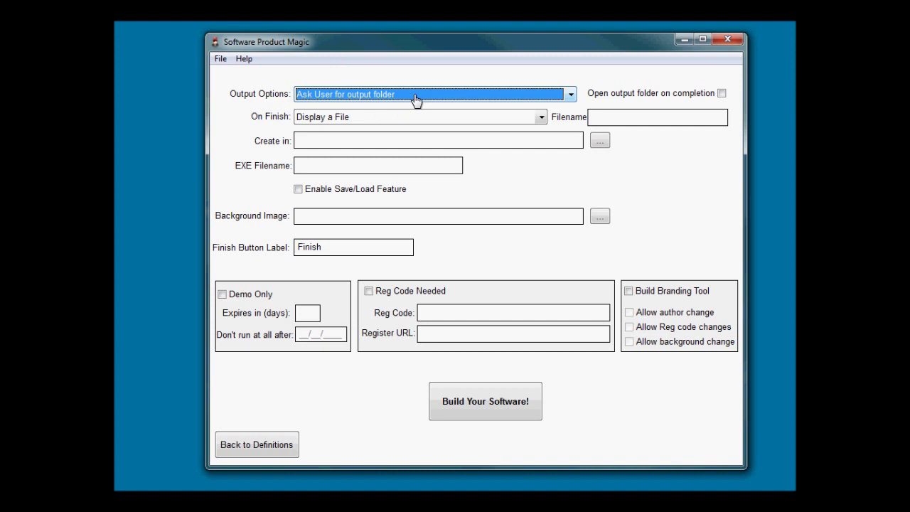
{"action": "left_click", "coordinate": [722, 93]}
{"action": "left_click", "coordinate": [655, 118]}
{"action": "type", "text": "readme.txt"}
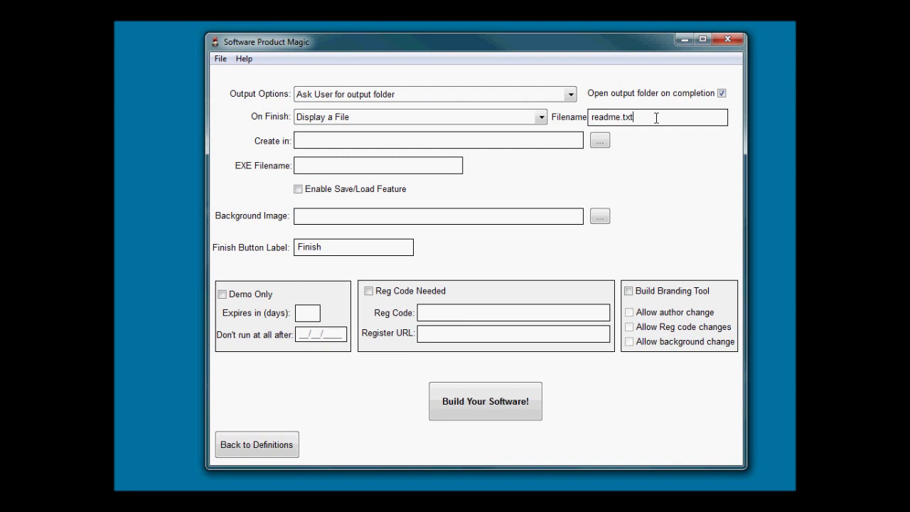
Step: Set the software to be created in the Desktop's testing folder with the EXE filename countdowngenerator.exe
{"action": "left_click", "coordinate": [601, 145]}
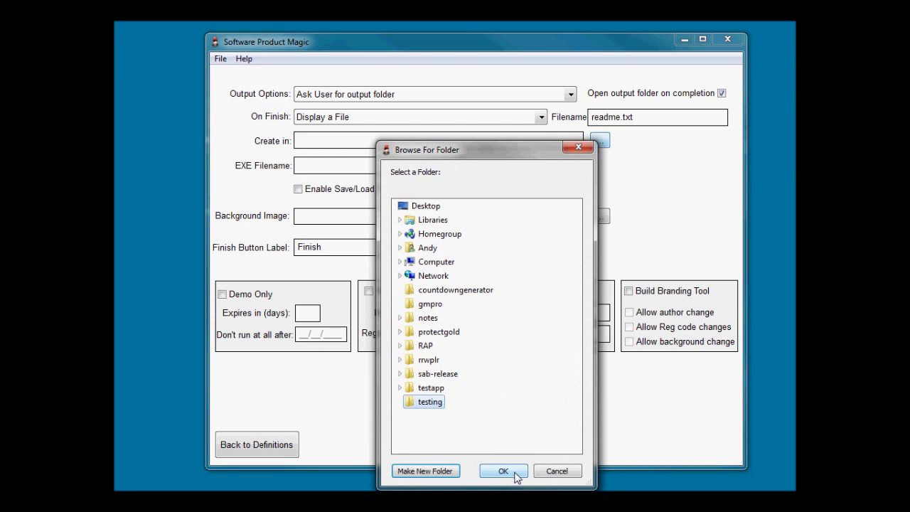
{"action": "left_click", "coordinate": [515, 472]}
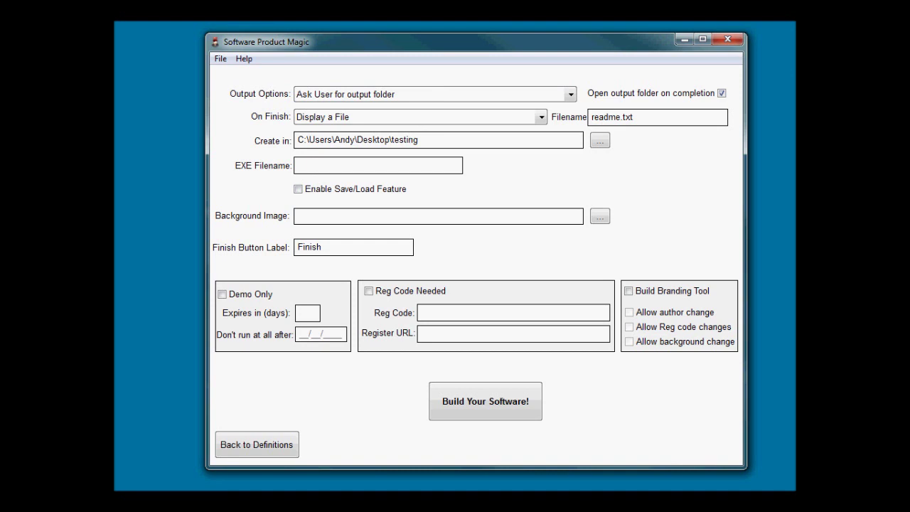
{"action": "type", "text": "countdowngenerator.exer"}
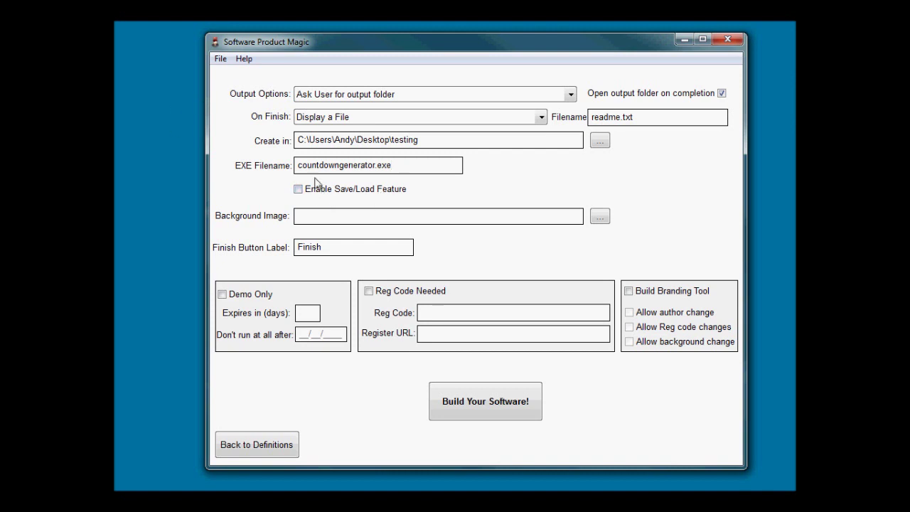
Step: Try enabling the Save/Load feature, view the File commands, and disable the feature again
{"action": "left_click", "coordinate": [298, 189]}
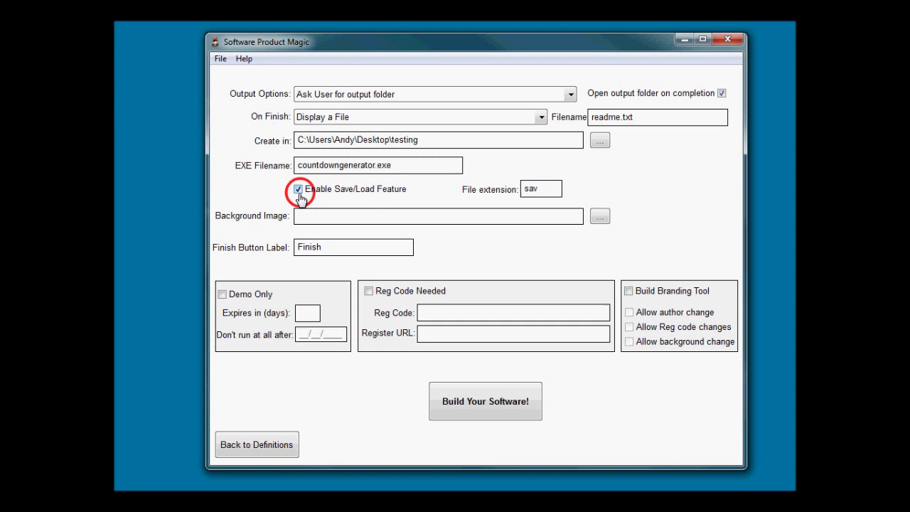
{"action": "left_click", "coordinate": [220, 59]}
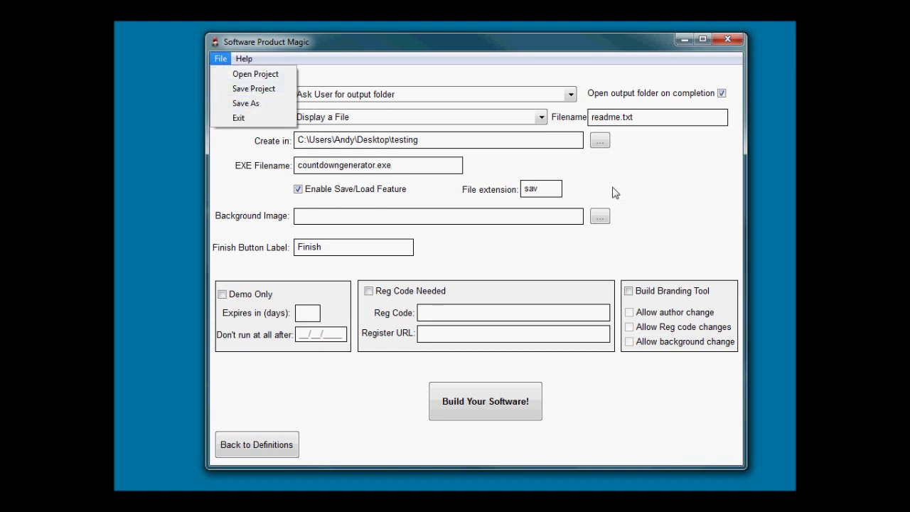
{"action": "left_click", "coordinate": [538, 304]}
{"action": "left_click", "coordinate": [297, 189]}
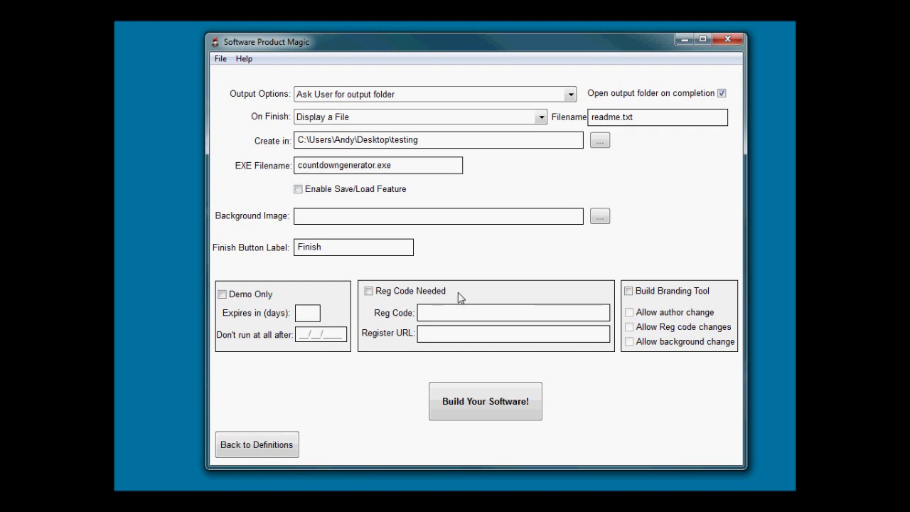
Step: Set the background image to led-countdown-clock-timer.jpg from the Desktop
{"action": "left_click", "coordinate": [601, 217]}
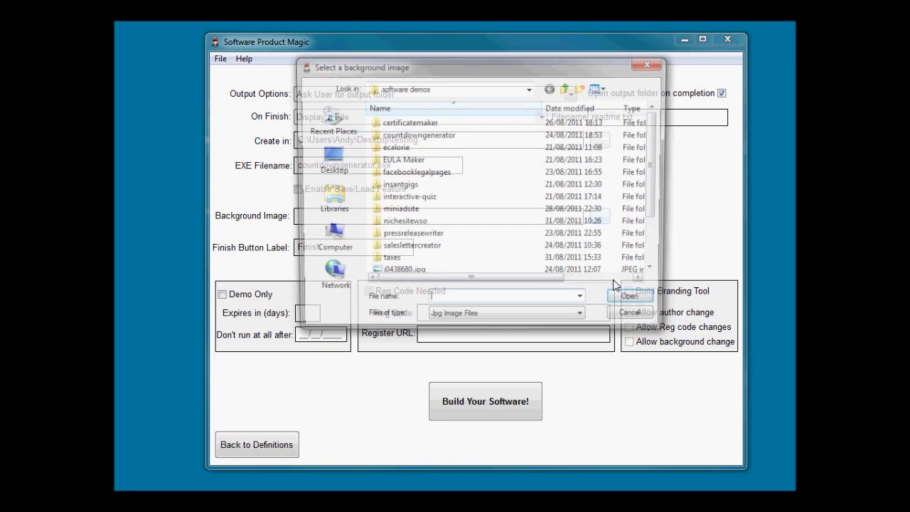
{"action": "left_click", "coordinate": [331, 174]}
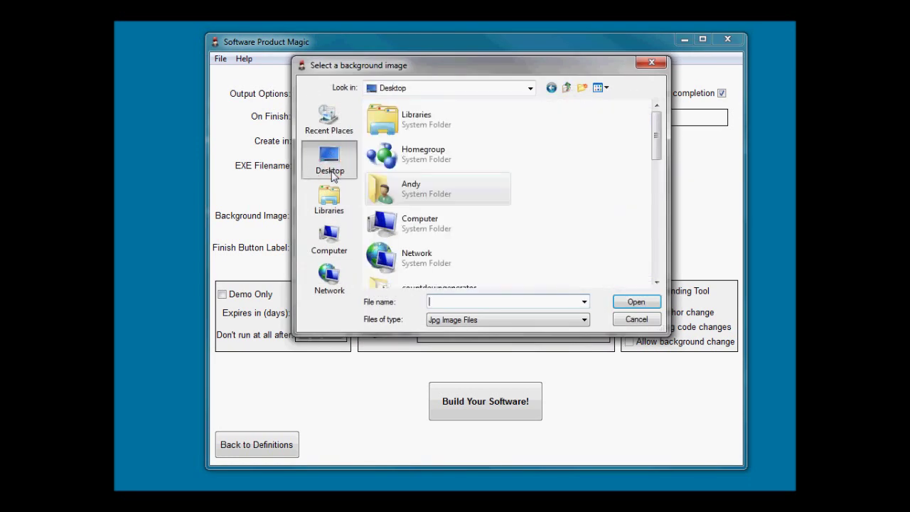
{"action": "left_click_drag", "start_coordinate": [655, 152], "coordinate": [630, 271]}
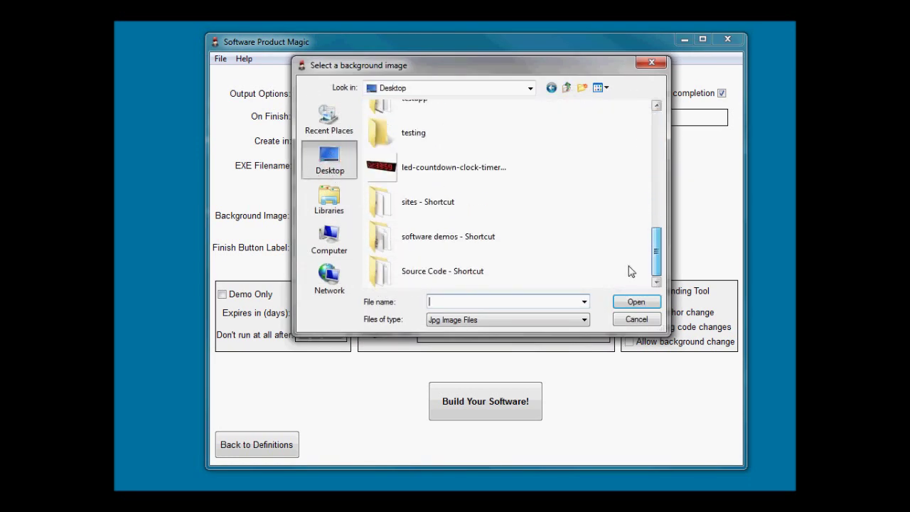
{"action": "left_click", "coordinate": [489, 170]}
{"action": "left_click", "coordinate": [636, 302]}
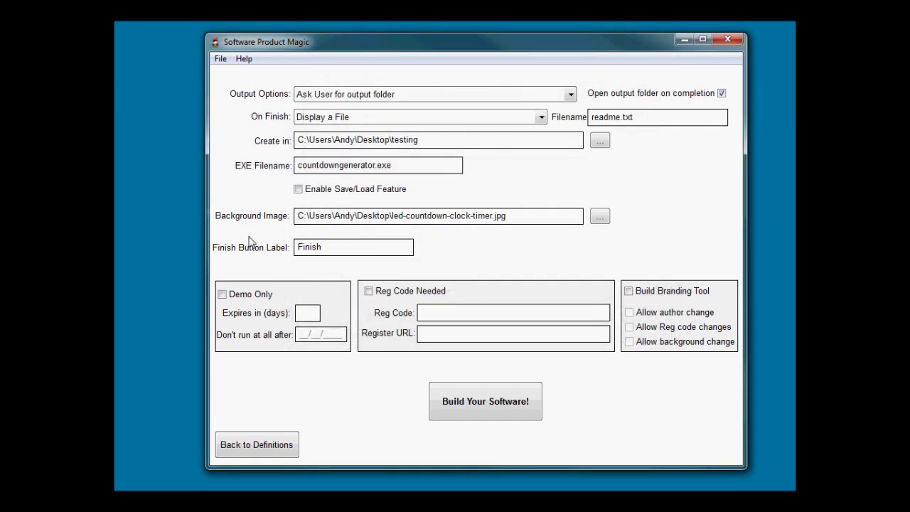
Step: Set the finish button label to "Make Countdown!" and enable the branding tool with author, Reg code and background changes allowed
{"action": "left_click", "coordinate": [347, 248]}
{"action": "left_click_drag", "start_coordinate": [337, 249], "coordinate": [239, 259]}
{"action": "type", "text": "Make Countdown!"}
{"action": "left_click", "coordinate": [628, 291]}
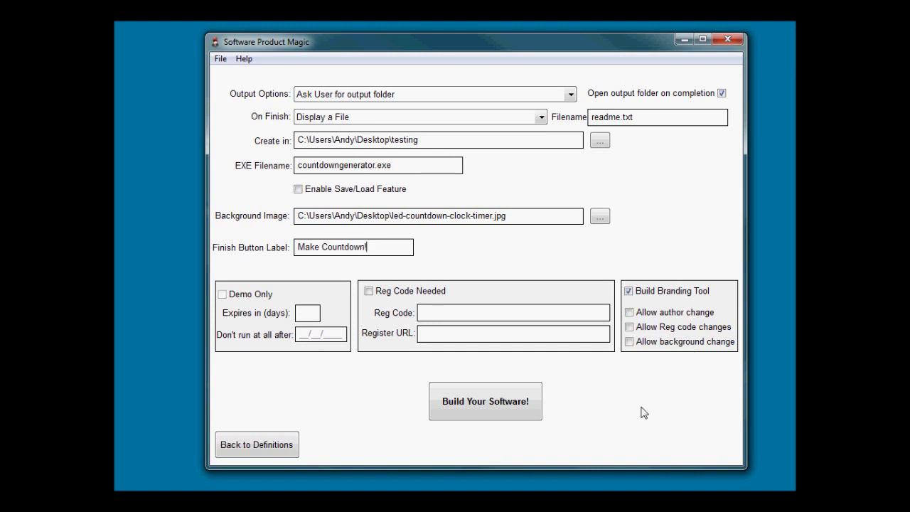
{"action": "left_click", "coordinate": [630, 313]}
Step: Switch to the testapp folder's countdown subfolder, enlarge its window and run countdowngenerator.exe
{"action": "left_click", "coordinate": [457, 258]}
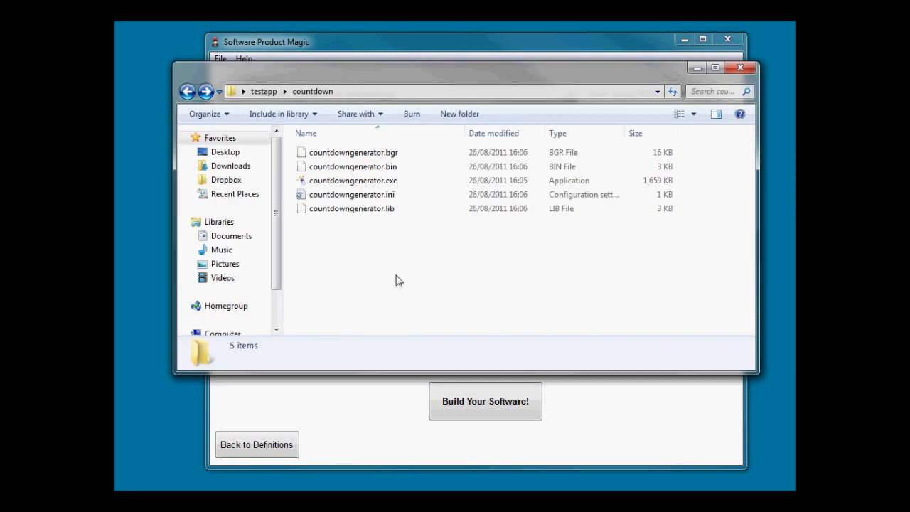
{"action": "left_click_drag", "start_coordinate": [425, 371], "coordinate": [424, 469]}
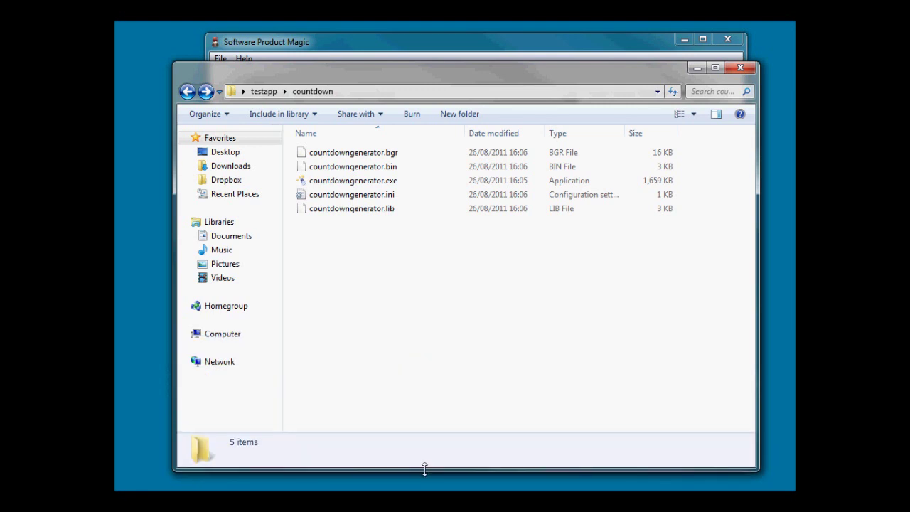
{"action": "left_click", "coordinate": [358, 181]}
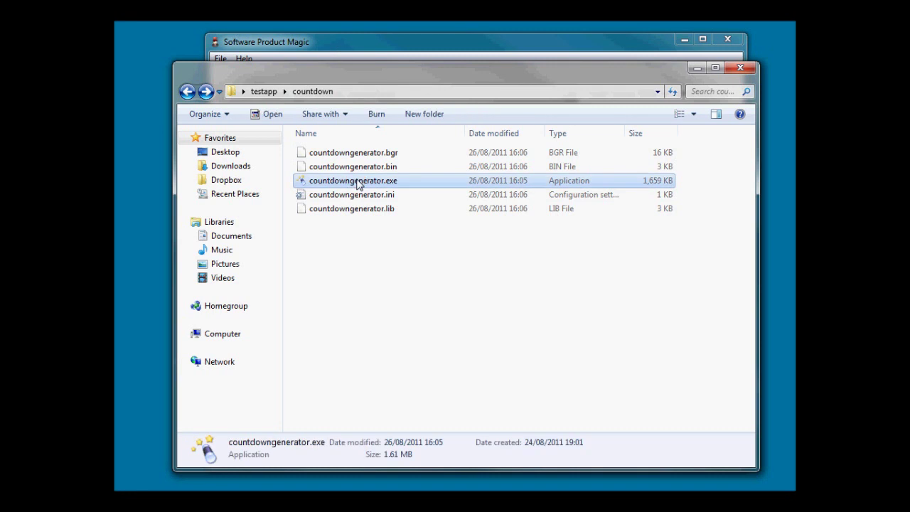
{"action": "double_click", "coordinate": [357, 181]}
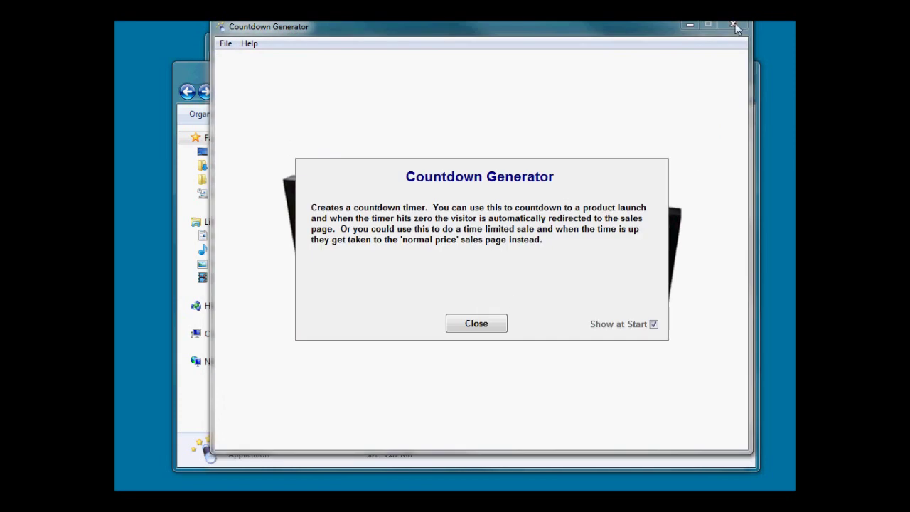
Step: Turn Show at Start off and on again in the Countdown Generator introduction, and close the introduction
{"action": "left_click", "coordinate": [653, 324]}
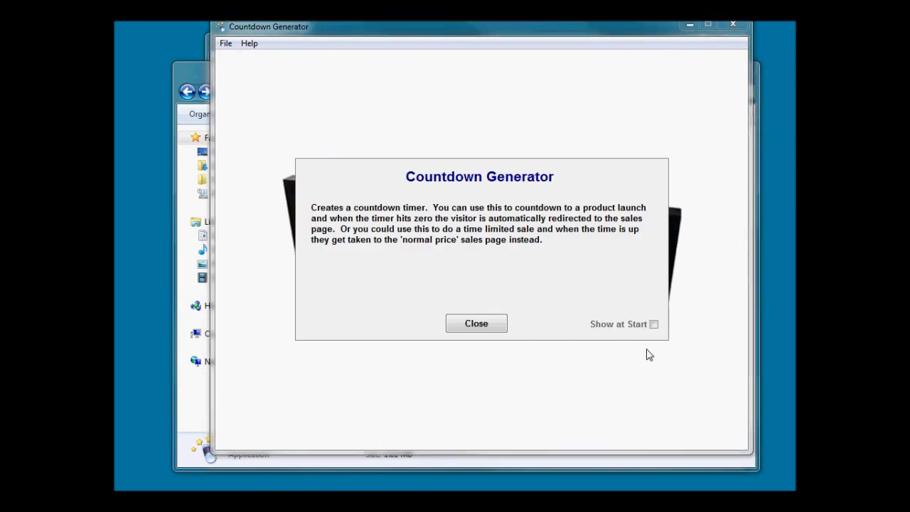
{"action": "left_click", "coordinate": [654, 324]}
{"action": "left_click", "coordinate": [474, 324]}
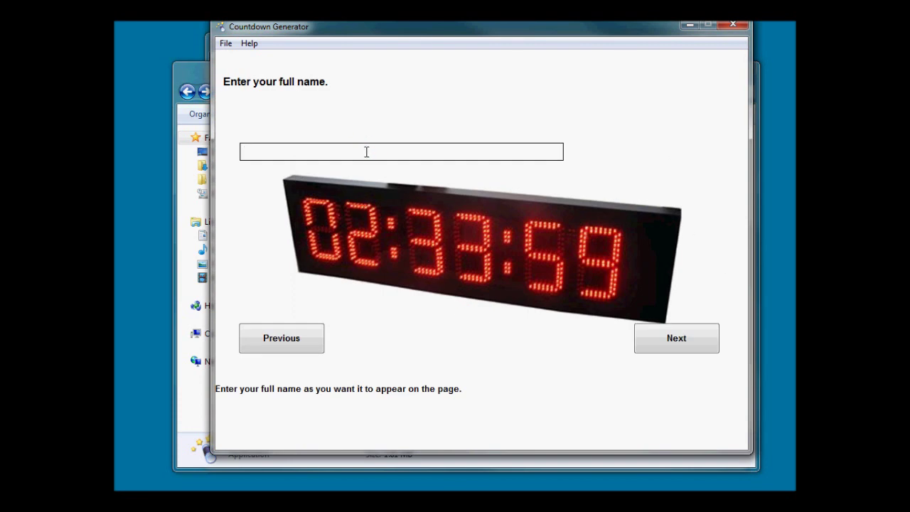
Step: Enter the user's full name and set the countdown end date to 9/1/2012
{"action": "type", "text": "Andy Brock"}
{"action": "left_click", "coordinate": [675, 339]}
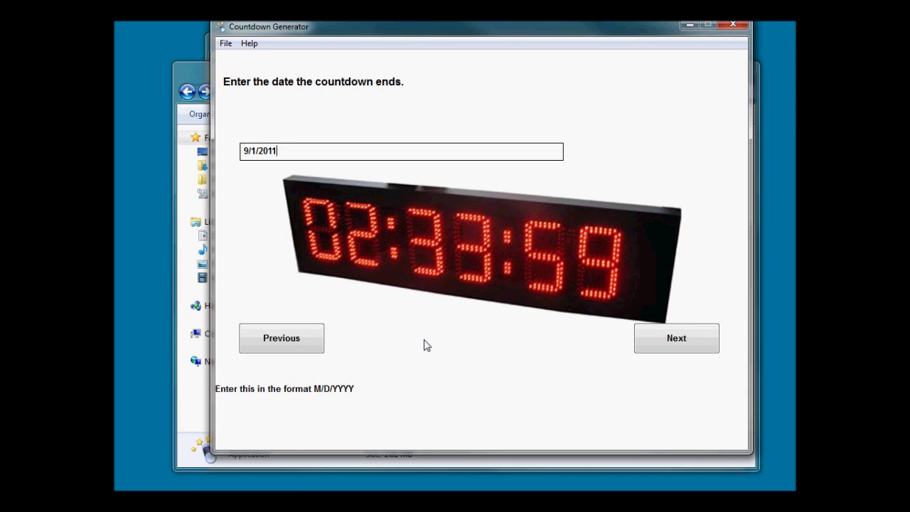
{"action": "left_click", "coordinate": [671, 346]}
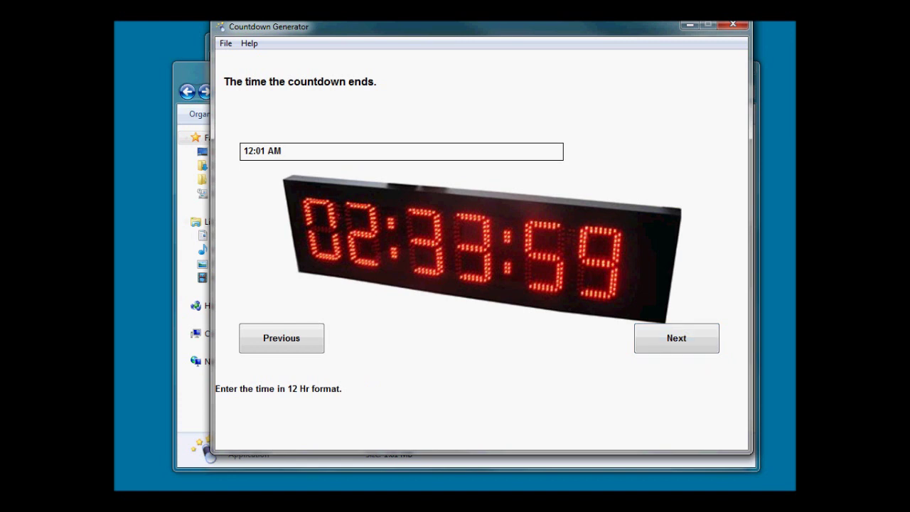
{"action": "left_click", "coordinate": [281, 348]}
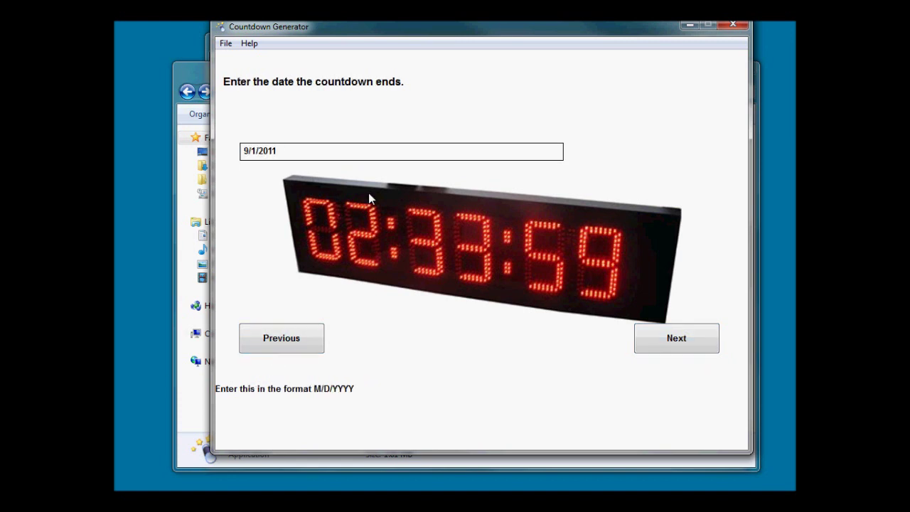
{"action": "key", "text": "BackSpace"}
{"action": "type", "text": "2"}
{"action": "left_click", "coordinate": [687, 343]}
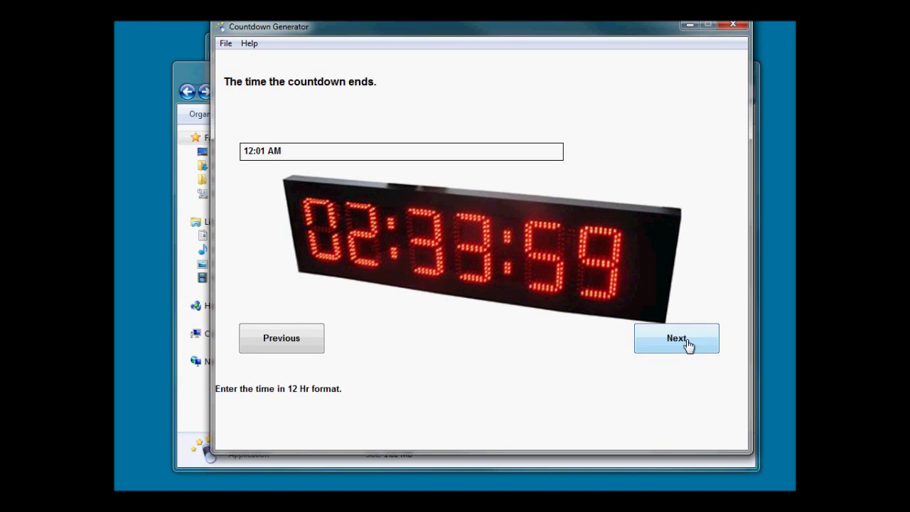
{"action": "left_click", "coordinate": [686, 344]}
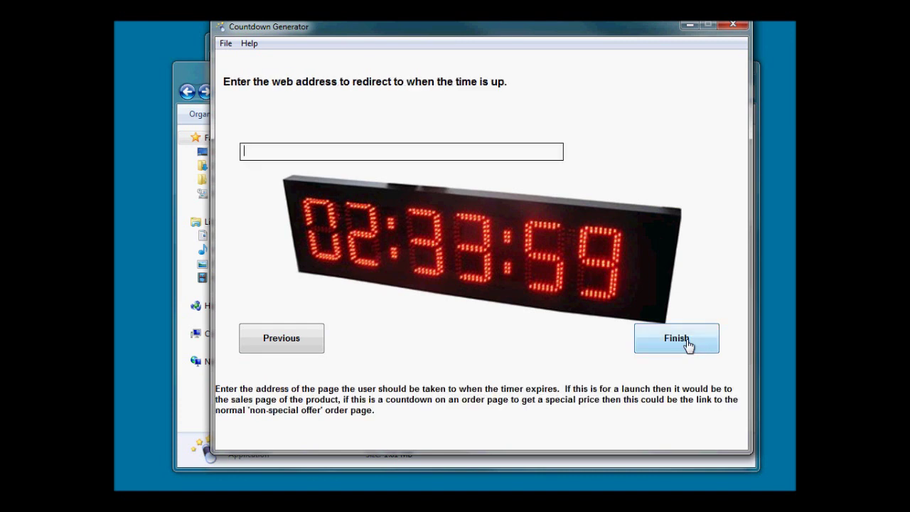
{"action": "type", "text": "http://www.netode"}
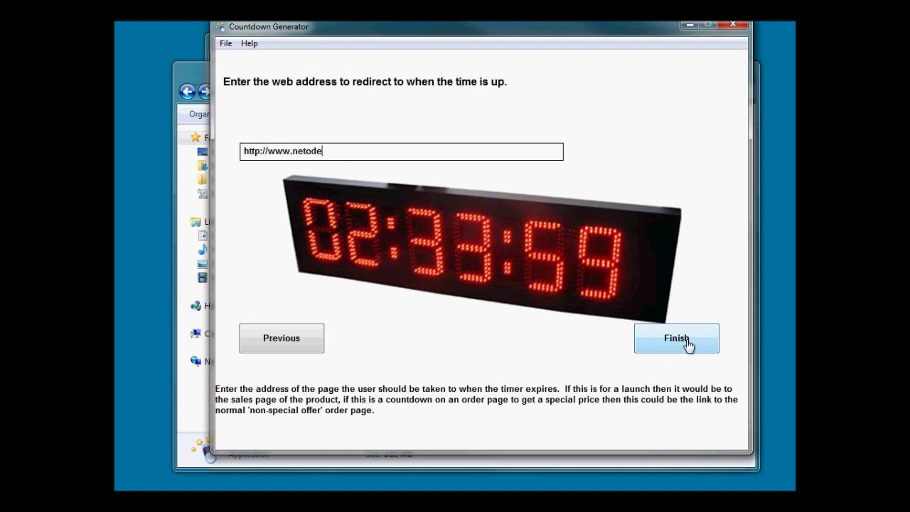
{"action": "type", "text": "x.com"}
{"action": "left_click_drag", "start_coordinate": [374, 150], "coordinate": [242, 151]}
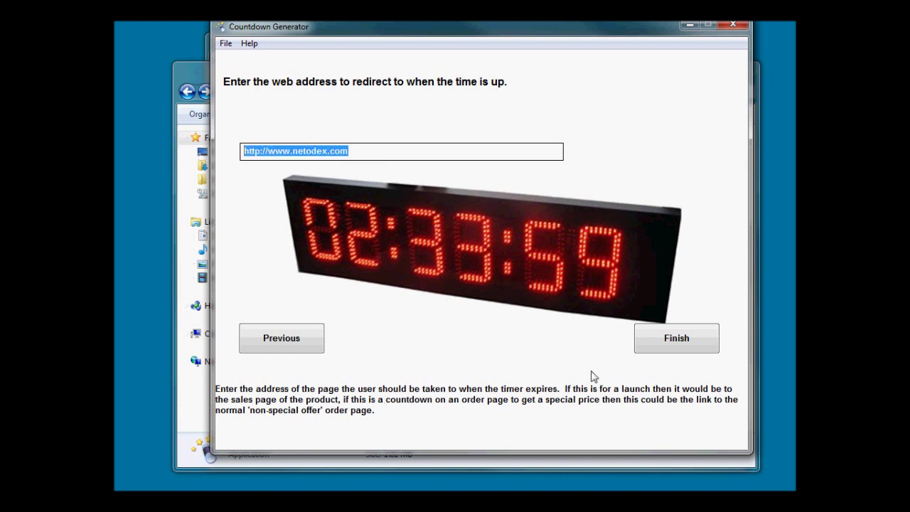
{"action": "left_click", "coordinate": [389, 155]}
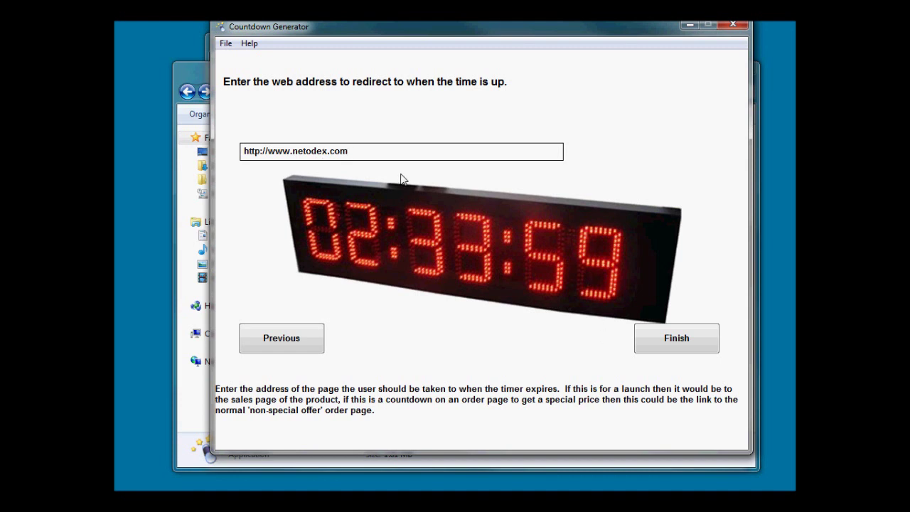
Step: Finish the generator and output the created files to the Desktop's testing folder
{"action": "left_click", "coordinate": [660, 340]}
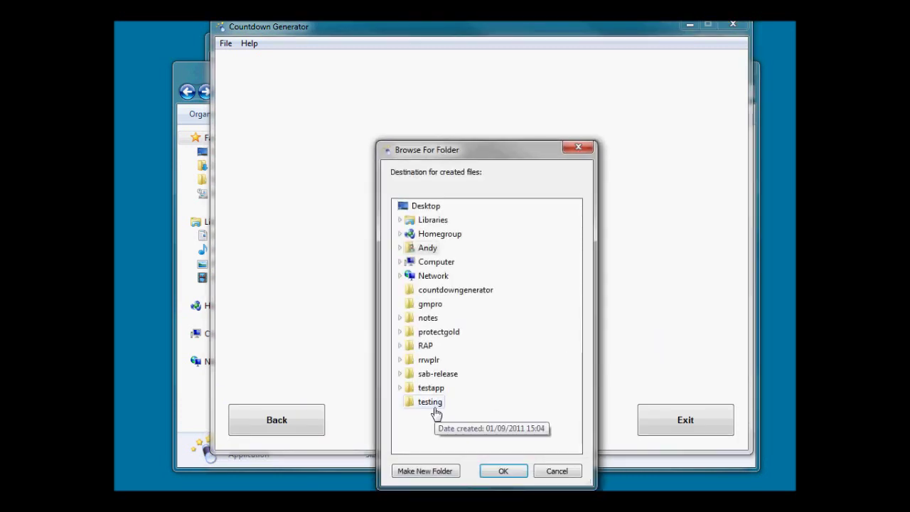
{"action": "left_click", "coordinate": [433, 404]}
{"action": "left_click", "coordinate": [501, 472]}
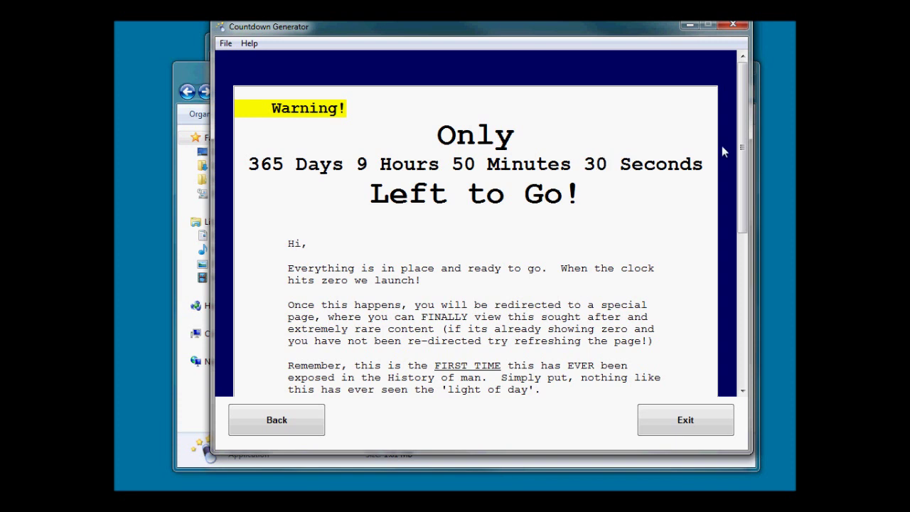
Step: Examine the generated countdown page from the timer down to the signature
{"action": "left_click_drag", "start_coordinate": [741, 125], "coordinate": [741, 291]}
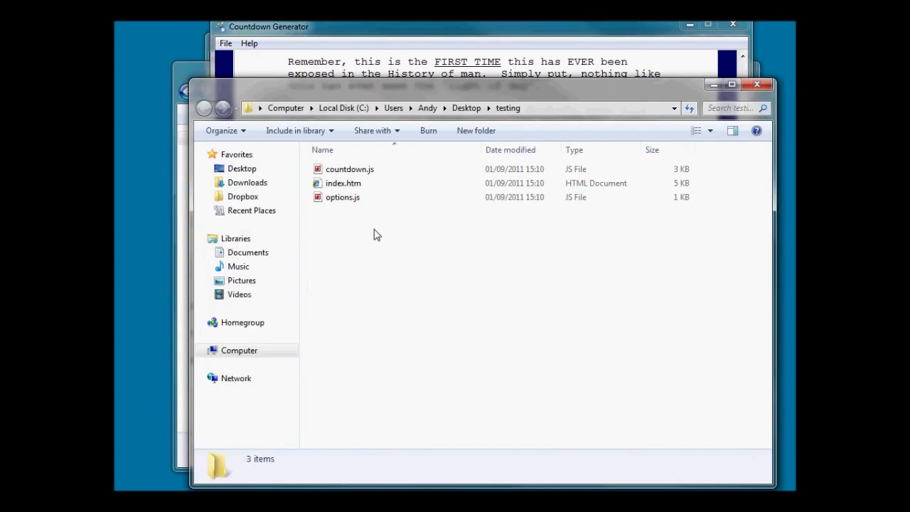
{"action": "left_click", "coordinate": [469, 36]}
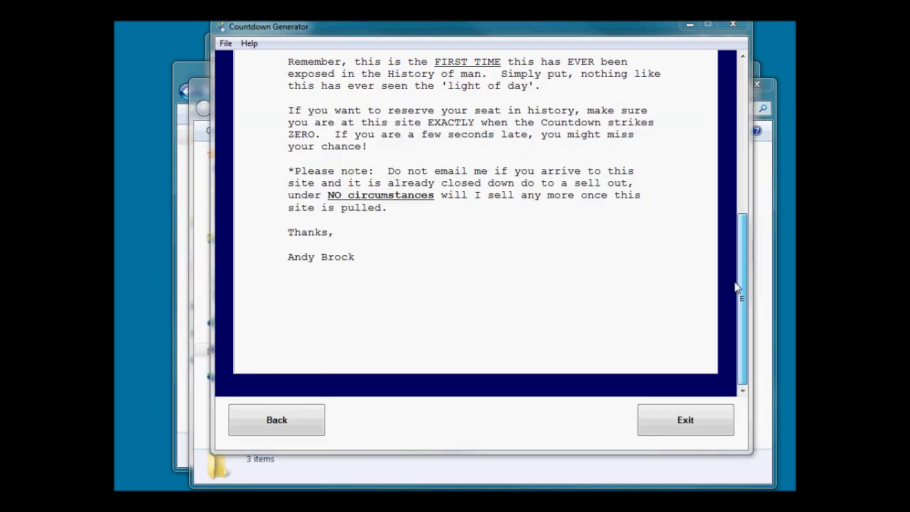
{"action": "left_click_drag", "start_coordinate": [741, 291], "coordinate": [703, 122]}
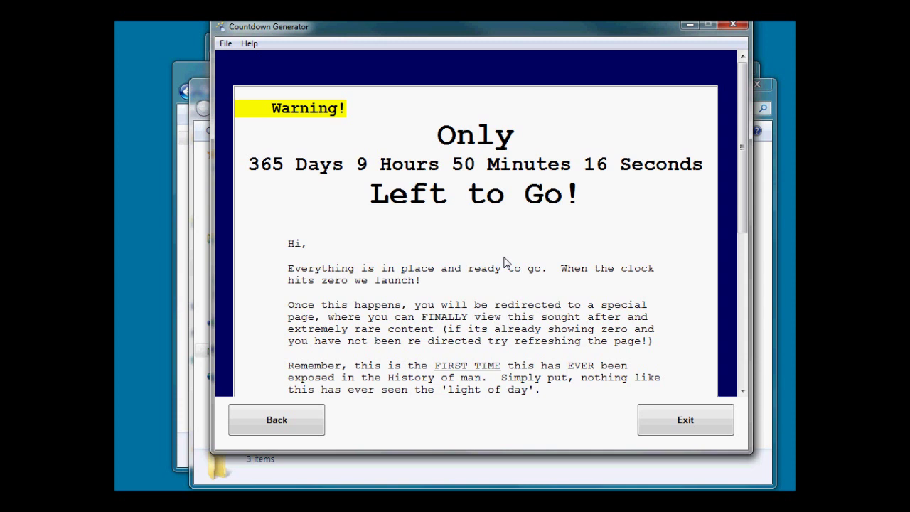
Step: Inspect the generated countdown.js and options.js entries in the testing folder, and close the folder window
{"action": "left_click", "coordinate": [524, 479]}
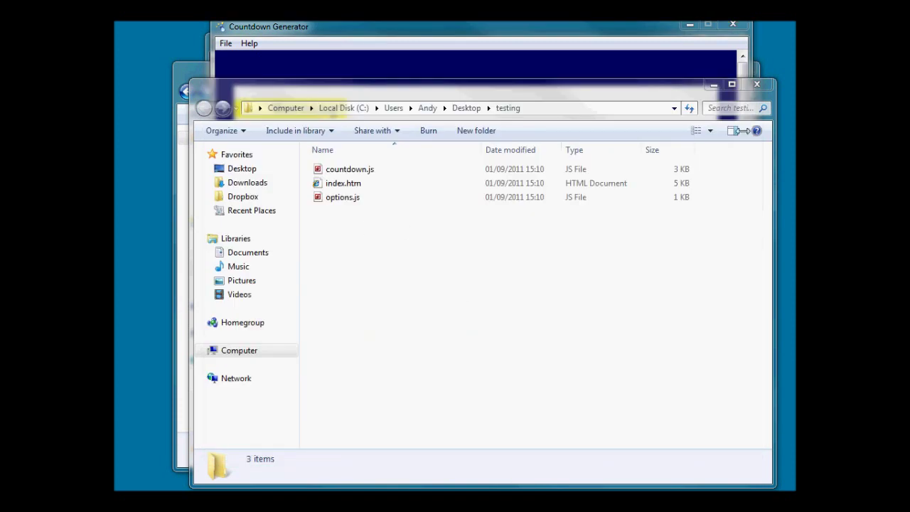
{"action": "left_click", "coordinate": [364, 170]}
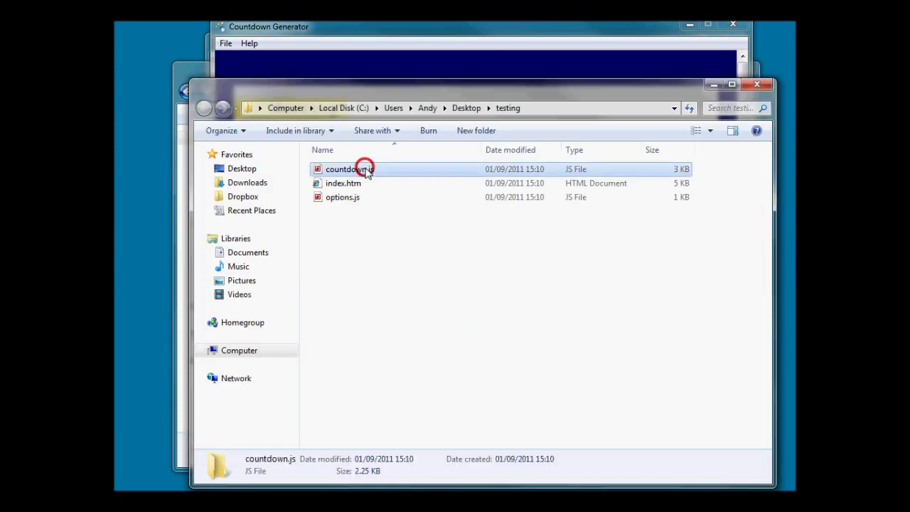
{"action": "left_click", "coordinate": [349, 198]}
{"action": "left_click", "coordinate": [516, 372]}
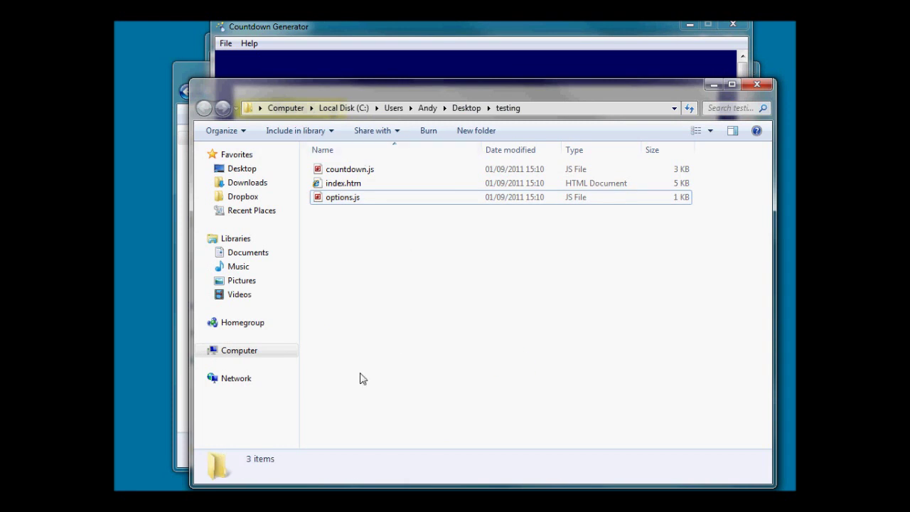
{"action": "left_click", "coordinate": [756, 86]}
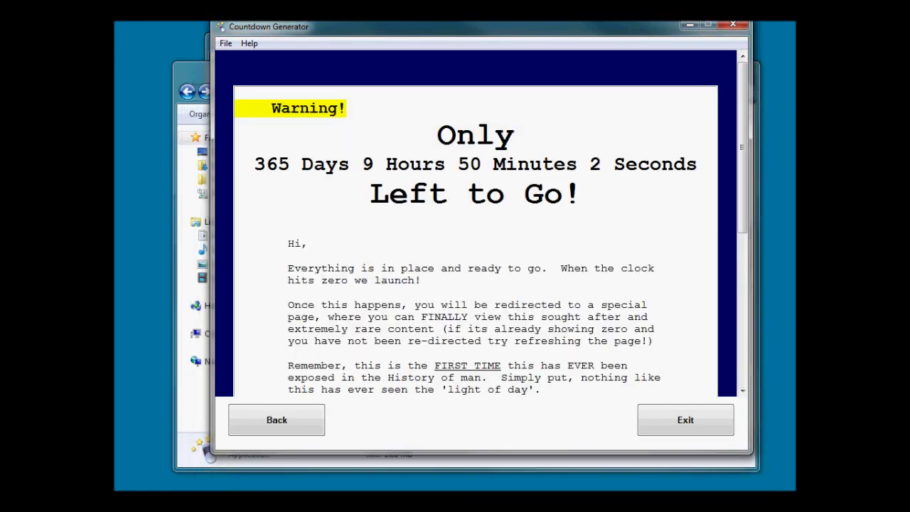
Step: Close the Countdown Generator and switch back to the Software Product Magic build options
{"action": "left_click", "coordinate": [731, 28]}
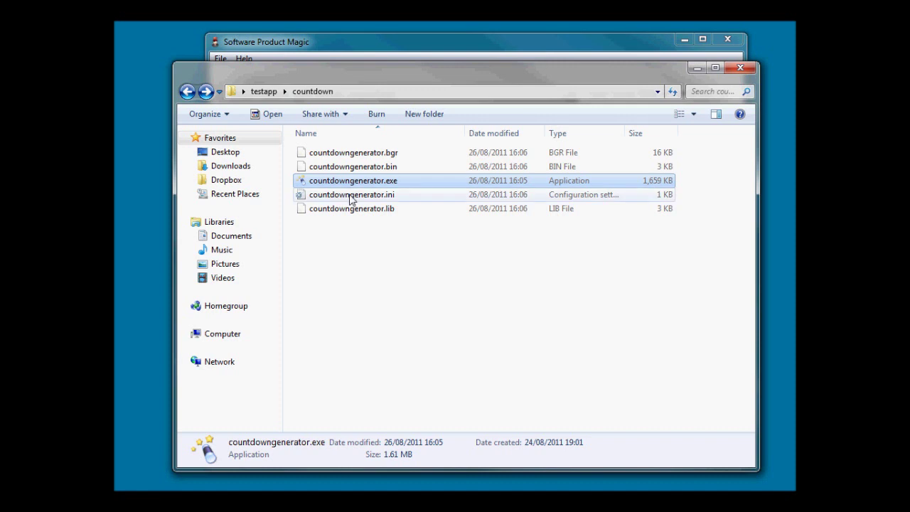
{"action": "mouse_move", "coordinate": [360, 187]}
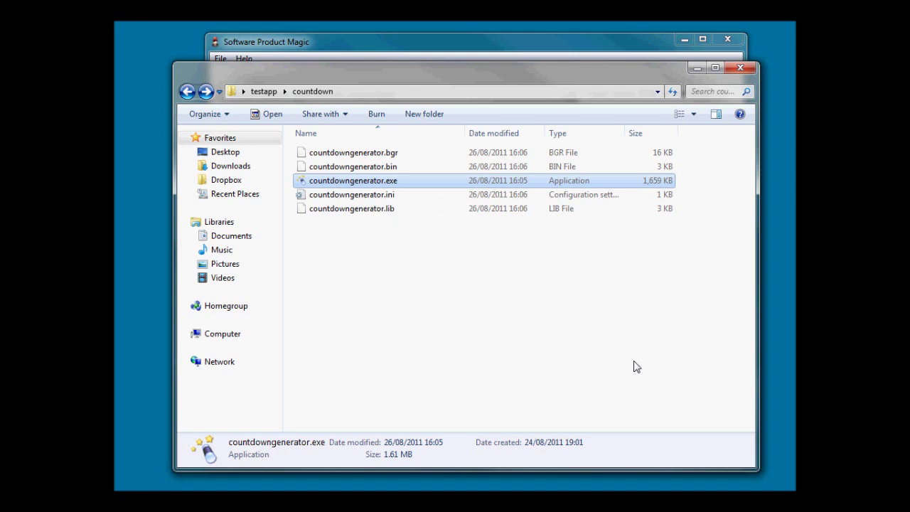
{"action": "left_click", "coordinate": [410, 40]}
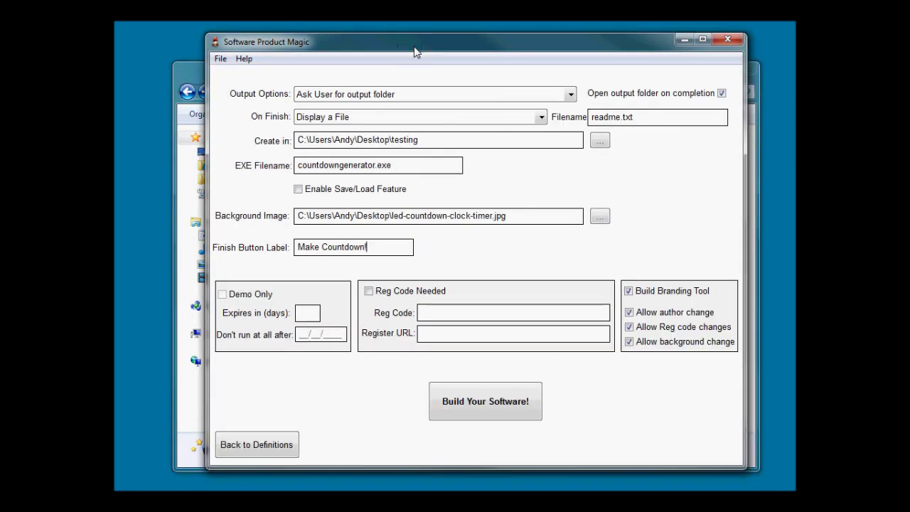